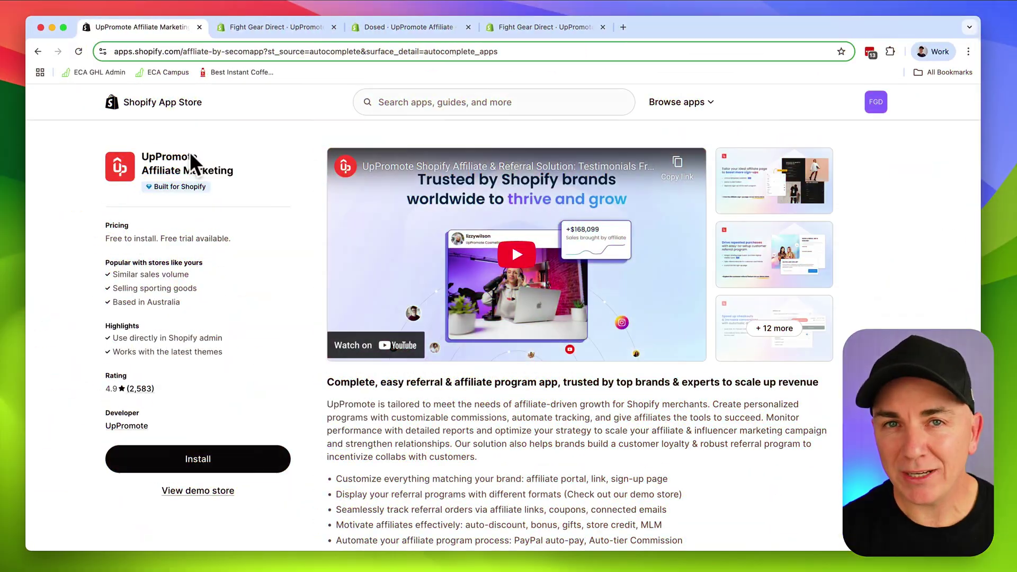
Highlight the word UpPromote in the UpPromote Affiliate app's title
{"action": "double_click", "coordinate": [180, 156]}
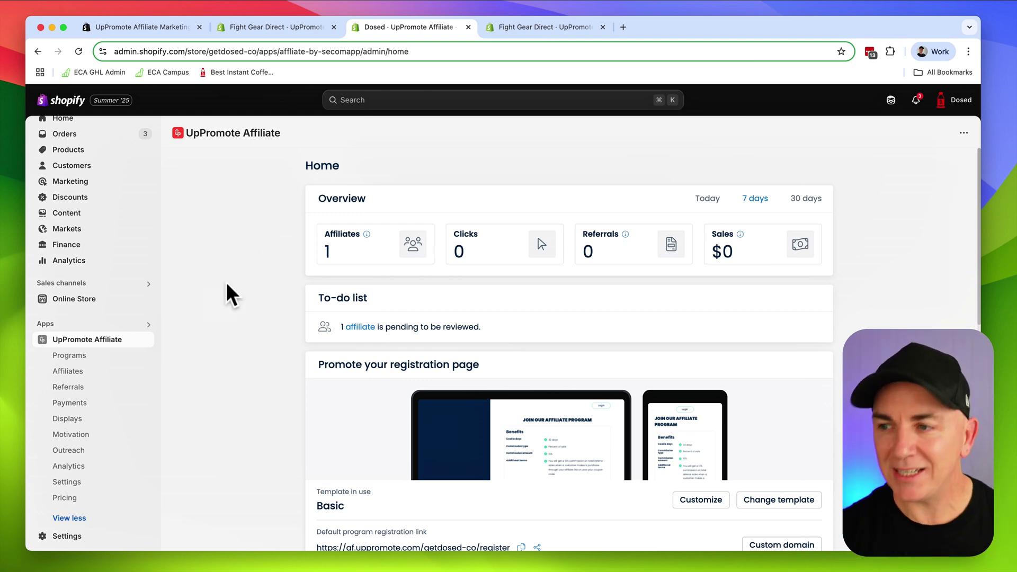
Add a program named Creator Program, set it Active, and begin the description 'This is for our creators'
{"action": "left_click", "coordinate": [69, 360]}
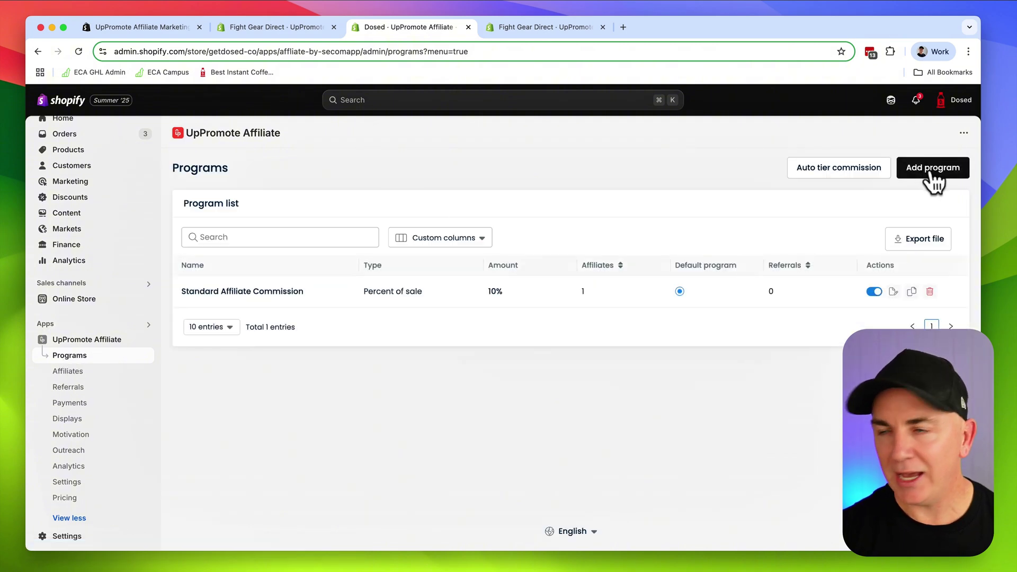
{"action": "left_click", "coordinate": [931, 171]}
{"action": "left_click", "coordinate": [417, 235]}
{"action": "type", "text": "Creator Program"}
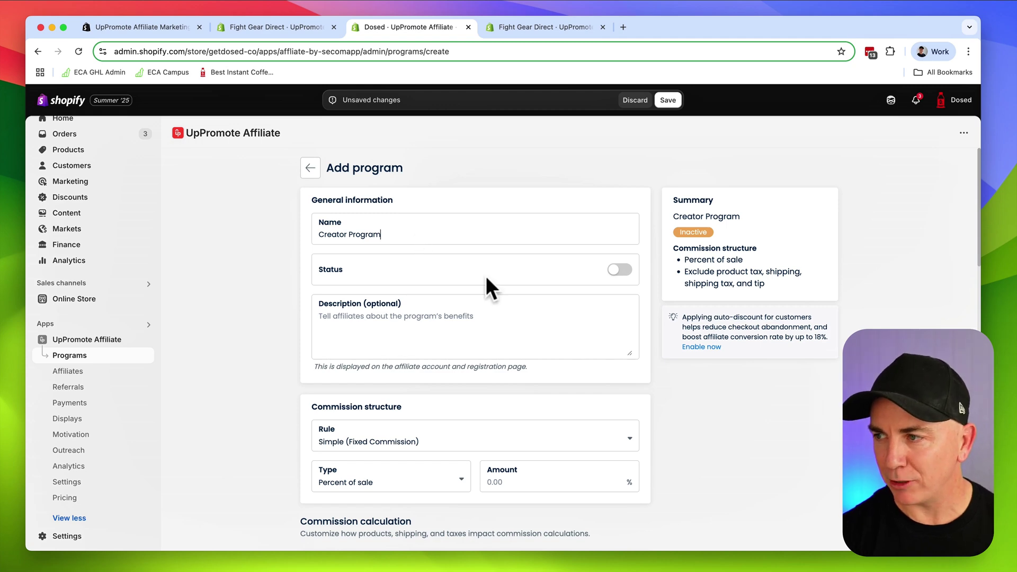
{"action": "left_click", "coordinate": [621, 271]}
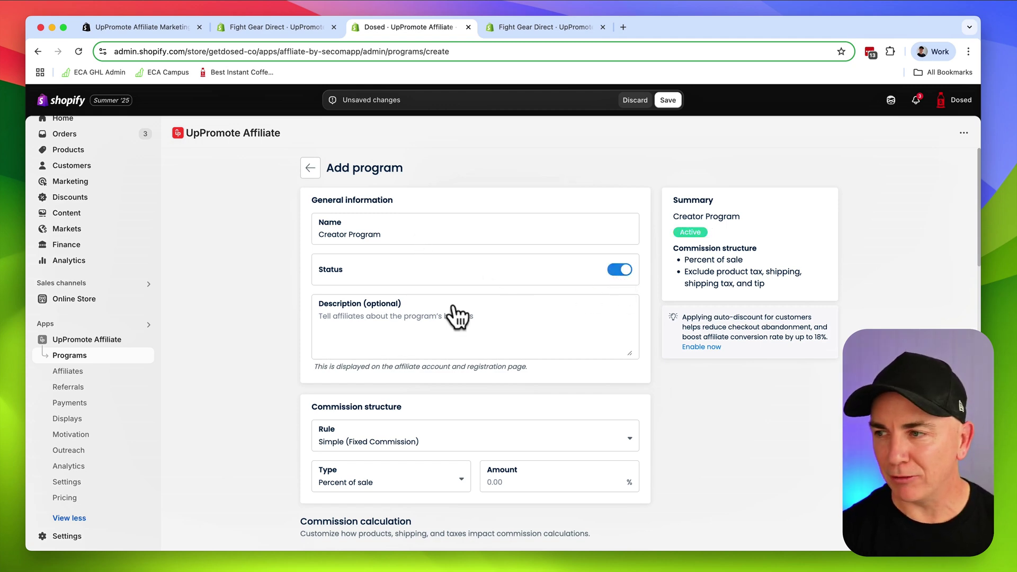
{"action": "left_click", "coordinate": [394, 318]}
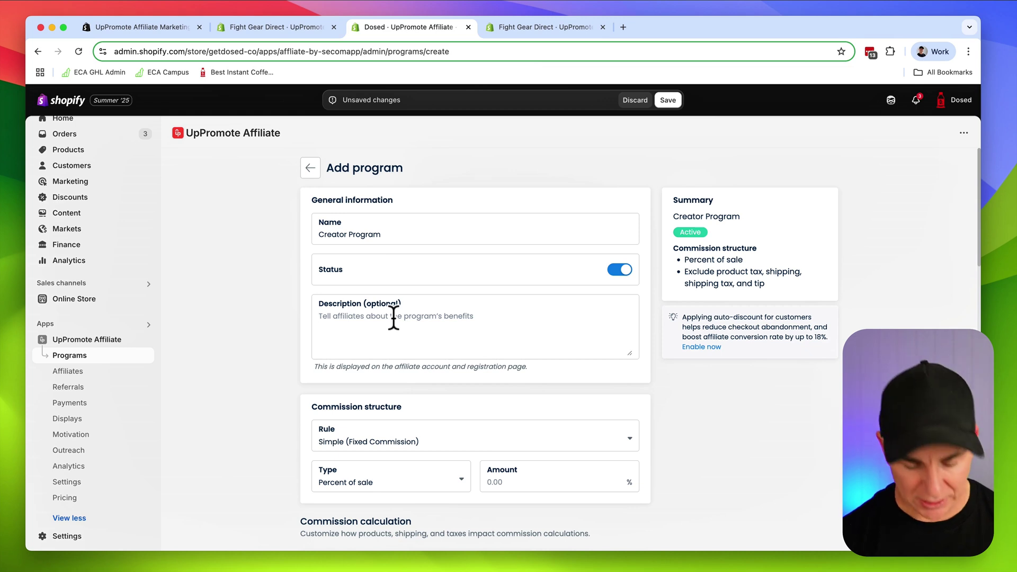
{"action": "type", "text": "This is for our creators"}
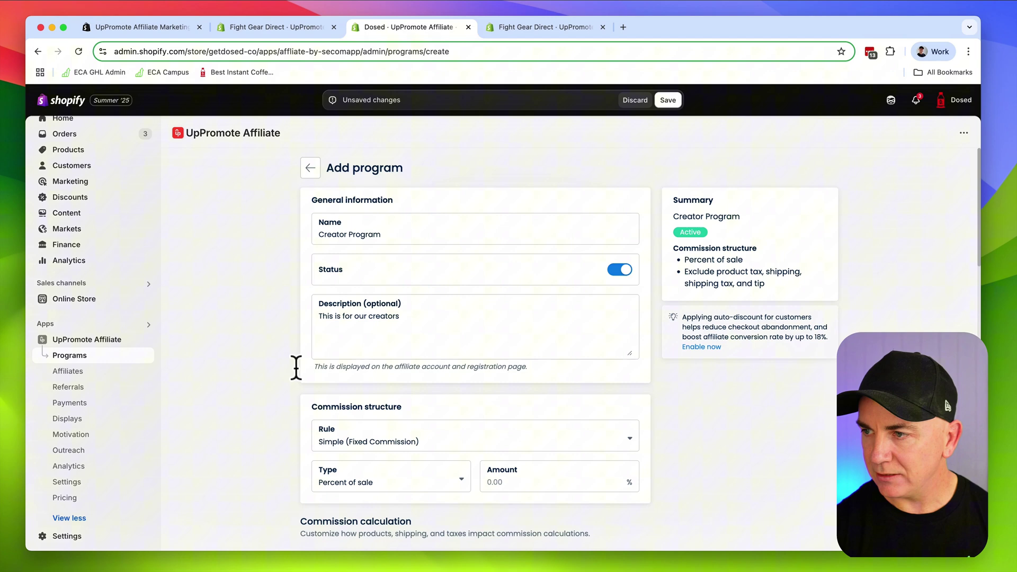
Keep the Simple fixed commission rule with Percent of sale type and a 10% amount
{"action": "scroll", "coordinate": [294, 385], "scroll_direction": "down", "scroll_amount": 2}
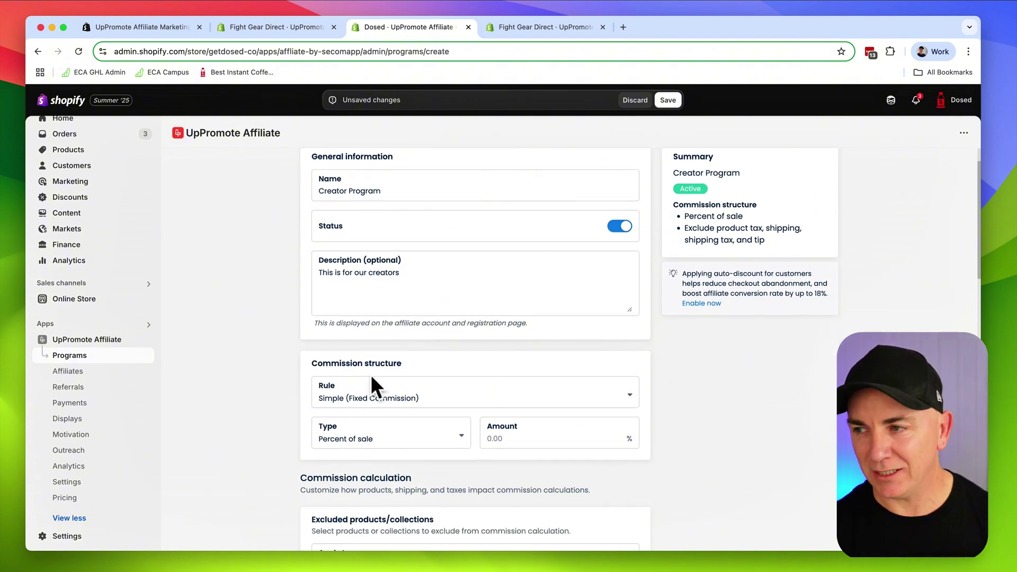
{"action": "scroll", "coordinate": [360, 366], "scroll_direction": "down", "scroll_amount": 3}
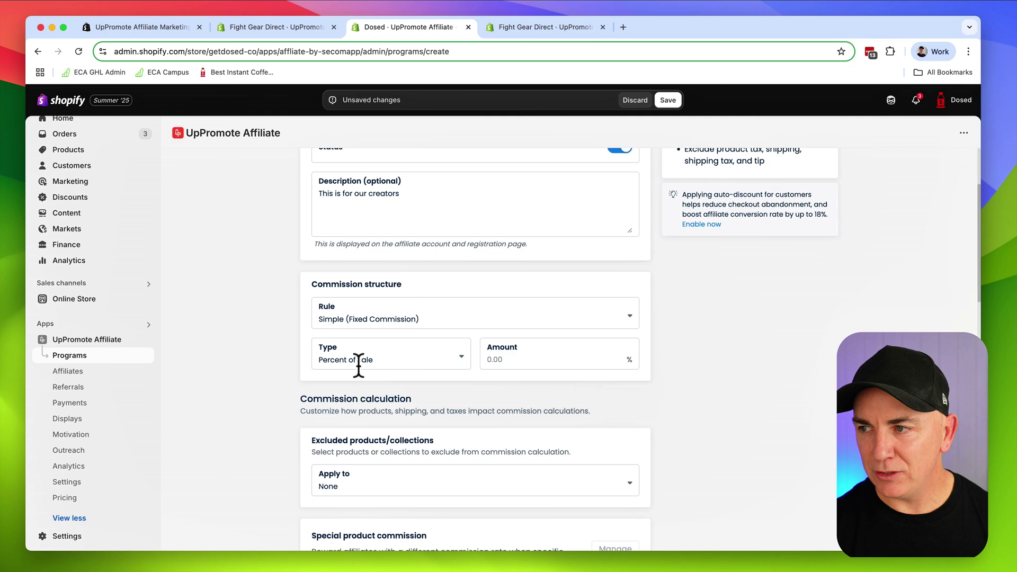
{"action": "left_click", "coordinate": [350, 320]}
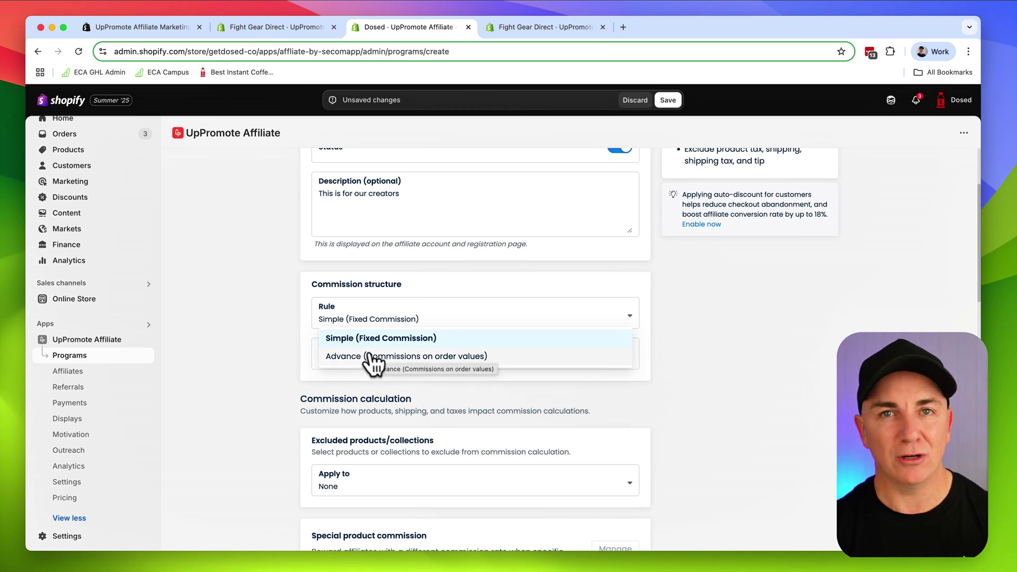
{"action": "left_click", "coordinate": [321, 341]}
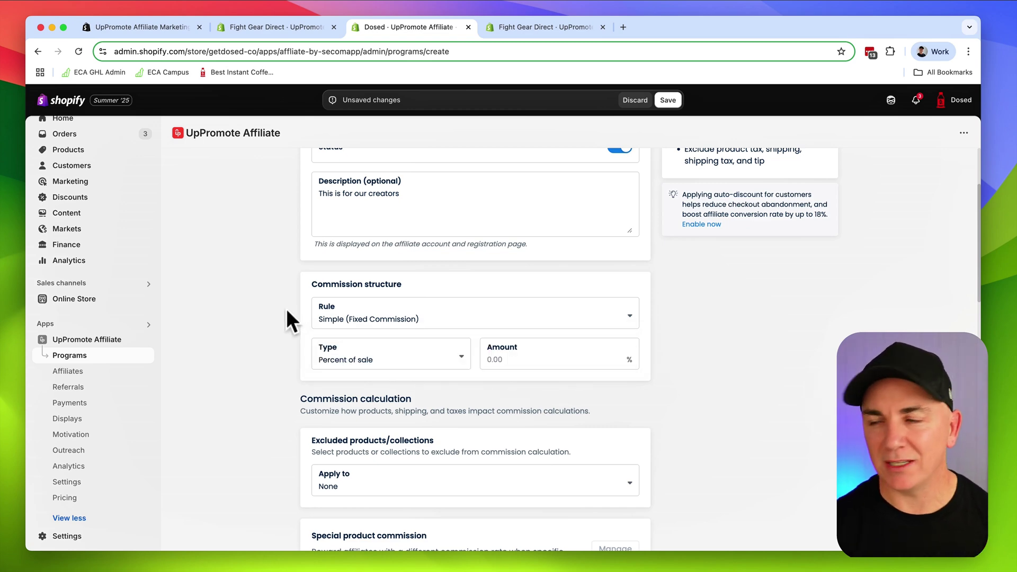
{"action": "left_click", "coordinate": [371, 359]}
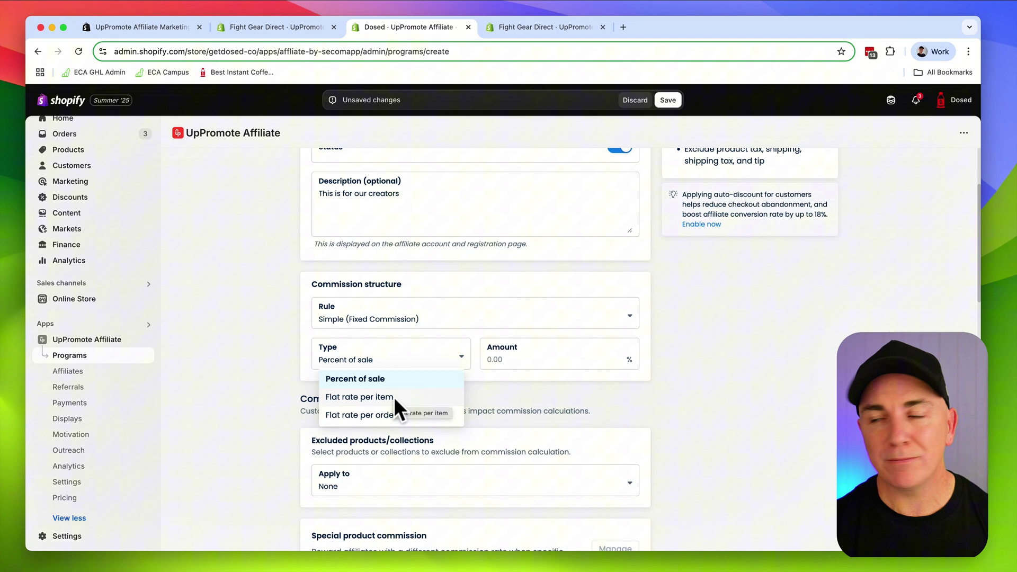
{"action": "left_click", "coordinate": [371, 379]}
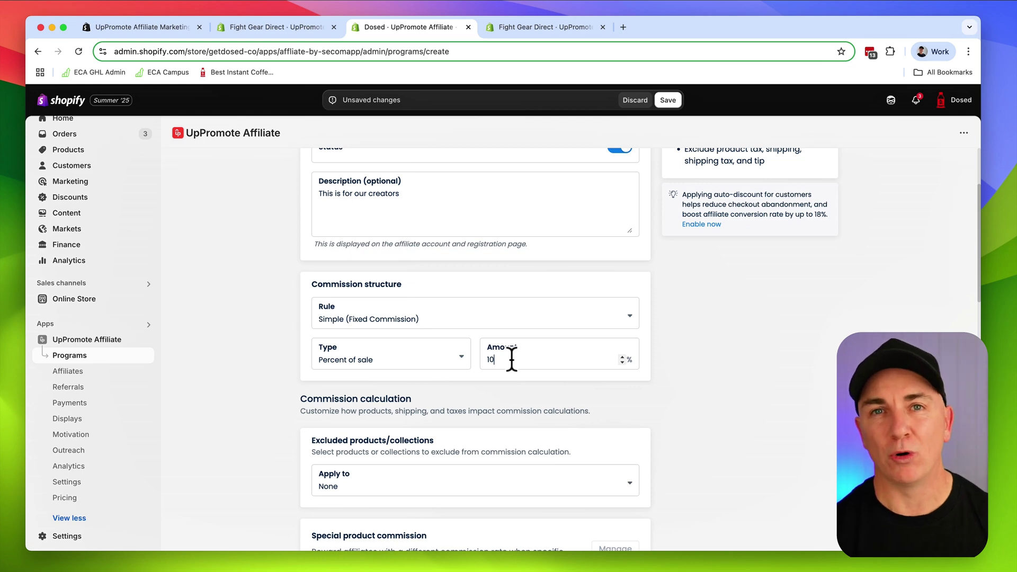
{"action": "left_click", "coordinate": [270, 342]}
{"action": "scroll", "coordinate": [271, 342], "scroll_direction": "up", "scroll_amount": 1}
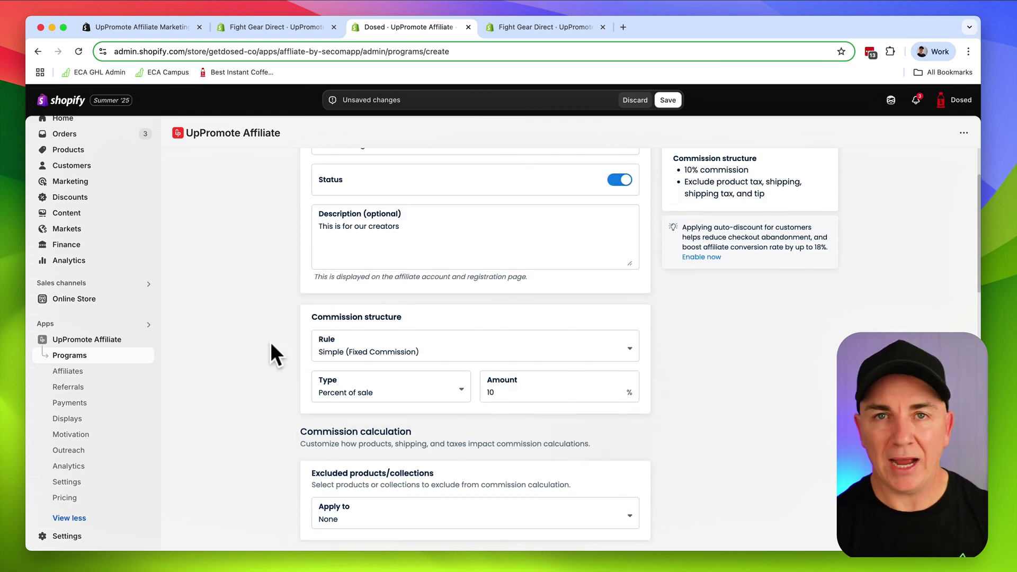
{"action": "scroll", "coordinate": [273, 345], "scroll_direction": "down", "scroll_amount": 3}
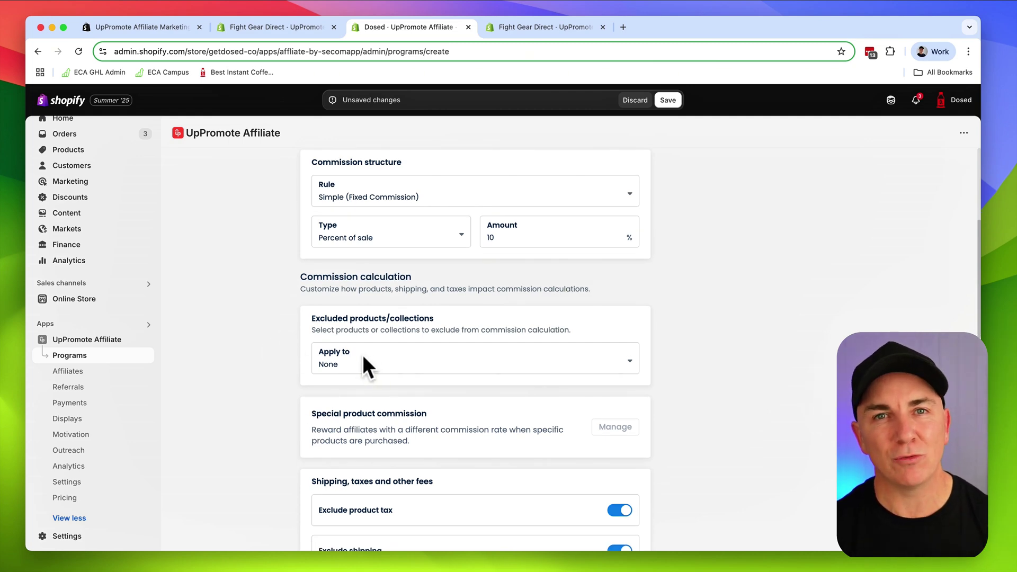
Set excluded products to Specific products and tick Liquid Instant Coffee (20% OFF)
{"action": "left_click", "coordinate": [385, 364]}
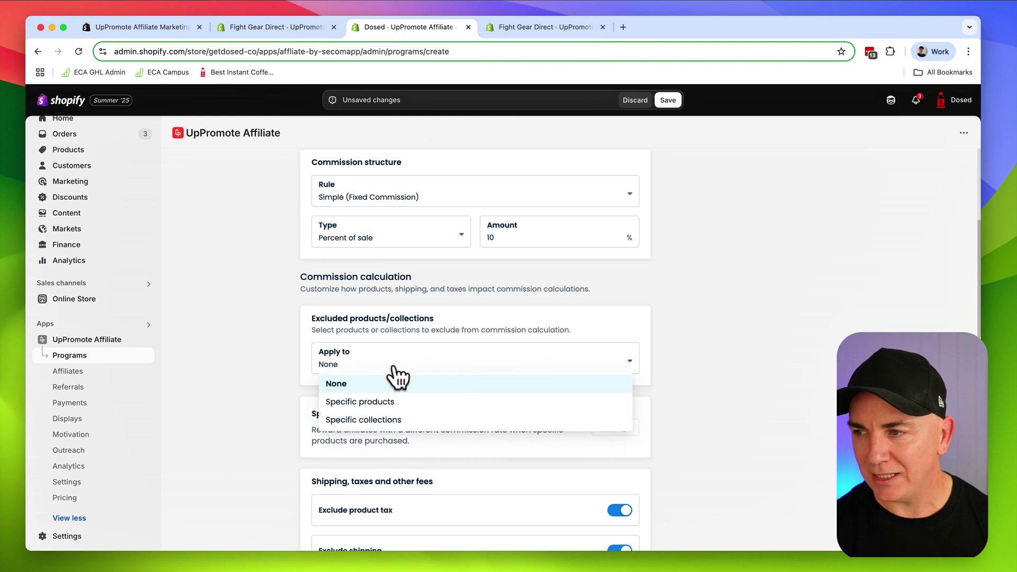
{"action": "left_click", "coordinate": [387, 401]}
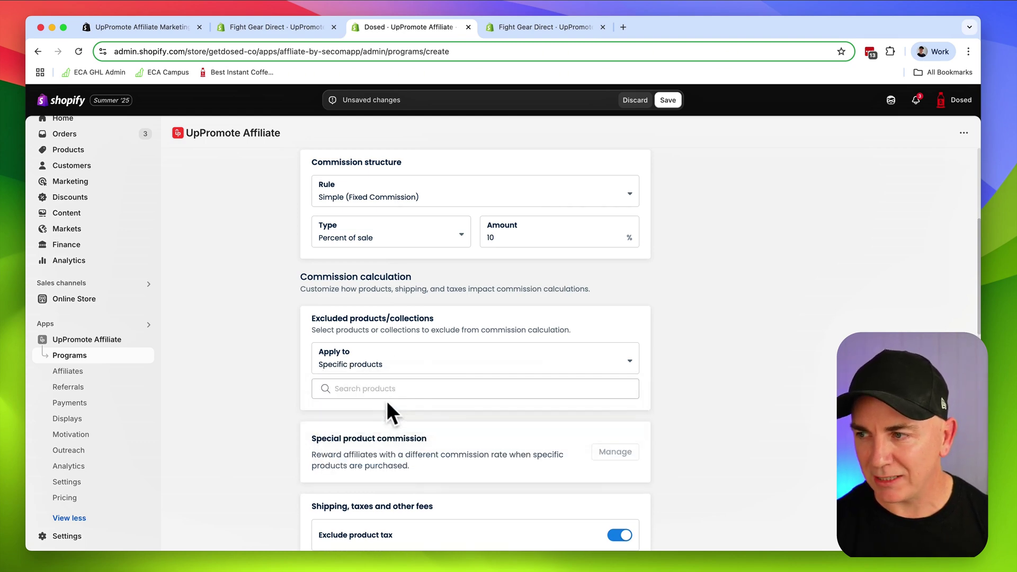
{"action": "left_click", "coordinate": [385, 391]}
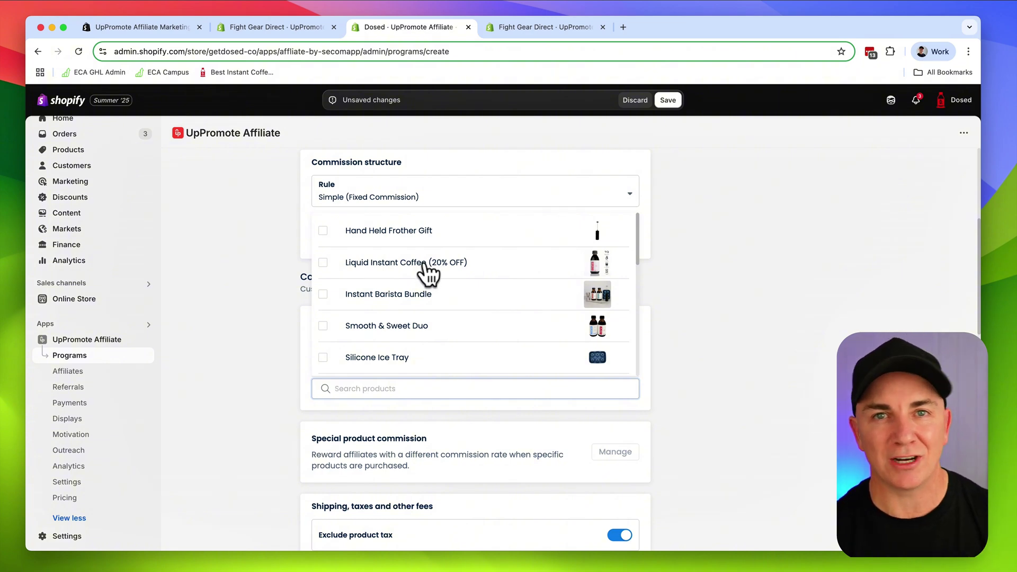
{"action": "left_click", "coordinate": [425, 265]}
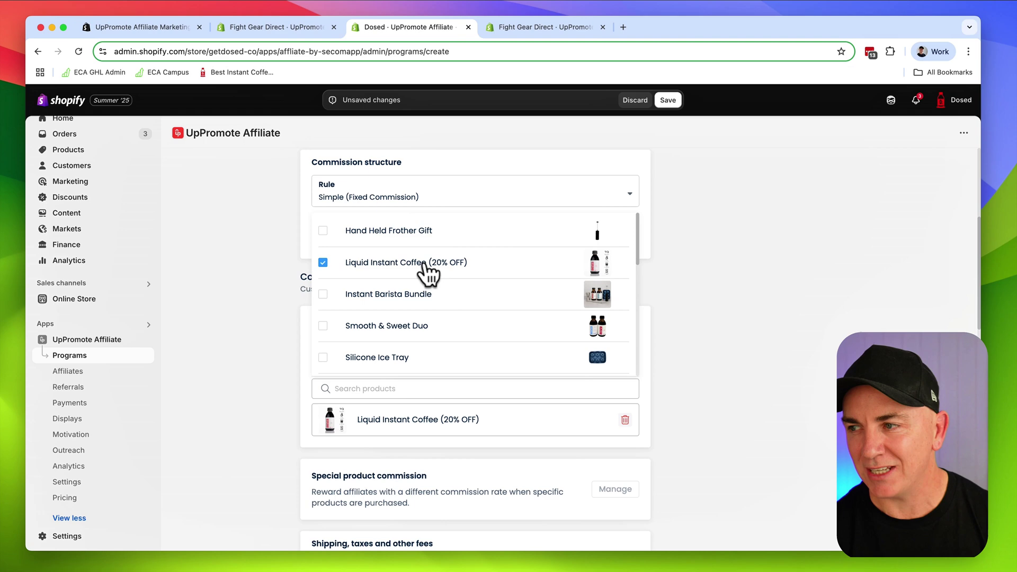
{"action": "left_click", "coordinate": [276, 304]}
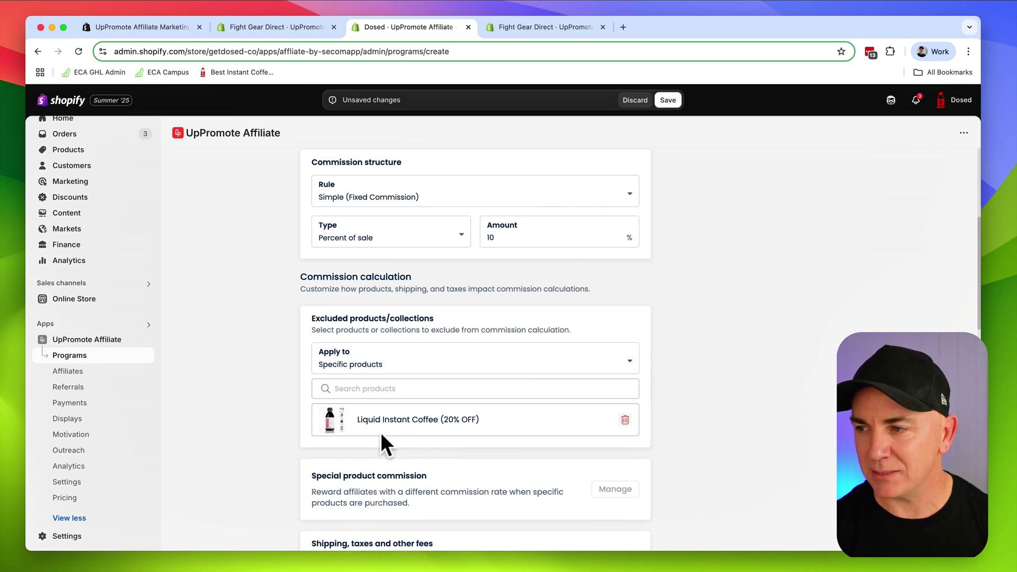
{"action": "scroll", "coordinate": [381, 432], "scroll_direction": "down", "scroll_amount": 3}
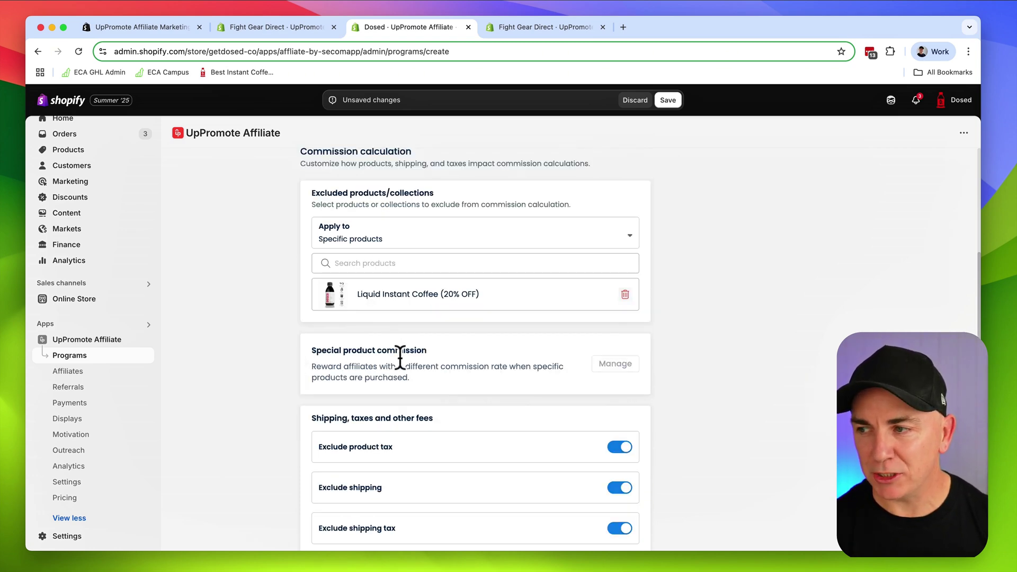
Save the Creator Program and start adding a special product commission
{"action": "left_click", "coordinate": [668, 101]}
{"action": "scroll", "coordinate": [617, 387], "scroll_direction": "down", "scroll_amount": 10}
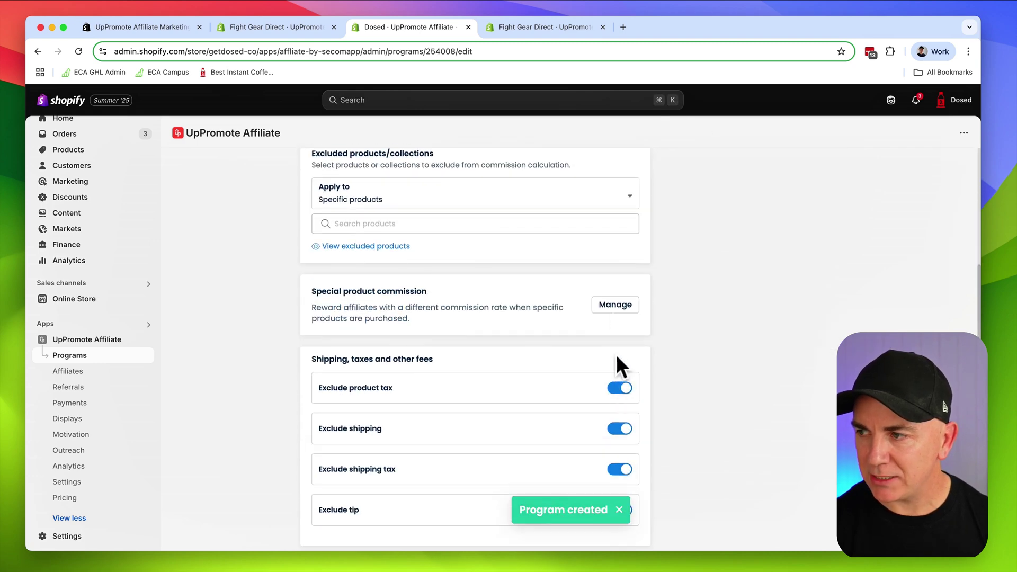
{"action": "left_click", "coordinate": [615, 305]}
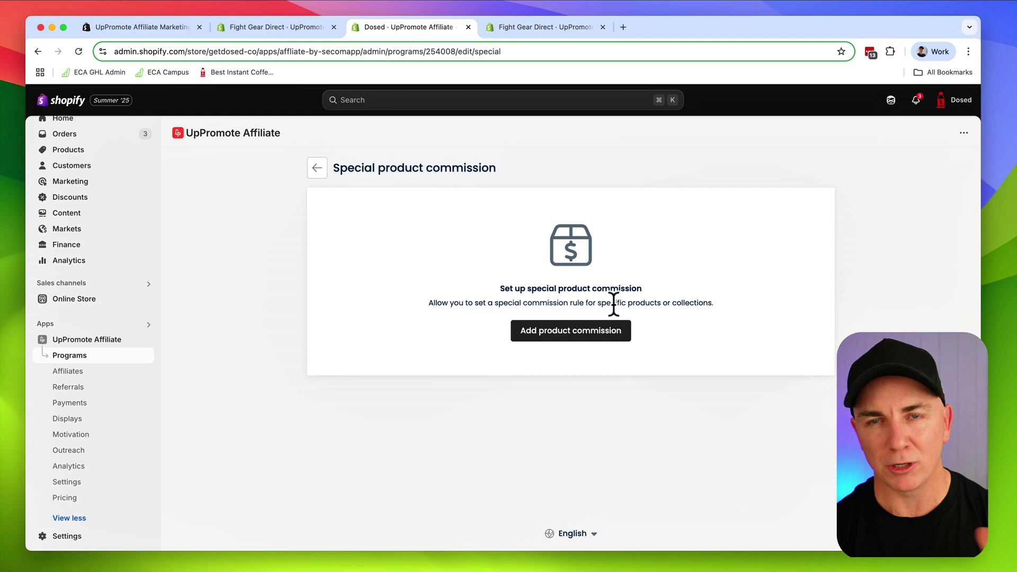
{"action": "left_click", "coordinate": [562, 335]}
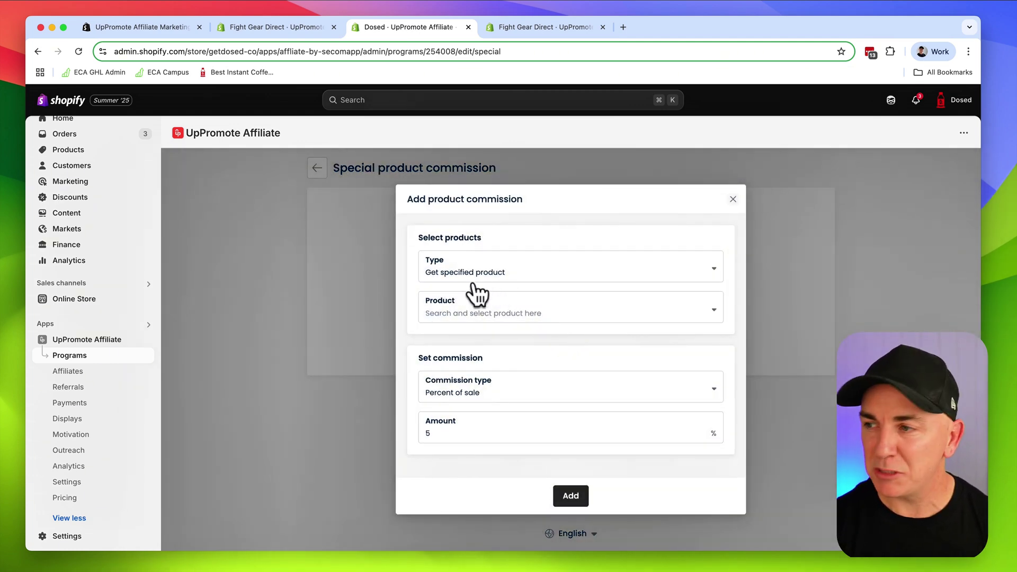
Pick Smooth & Sweet Duo, set its commission amount to 15% of sale, and add it
{"action": "left_click", "coordinate": [485, 316]}
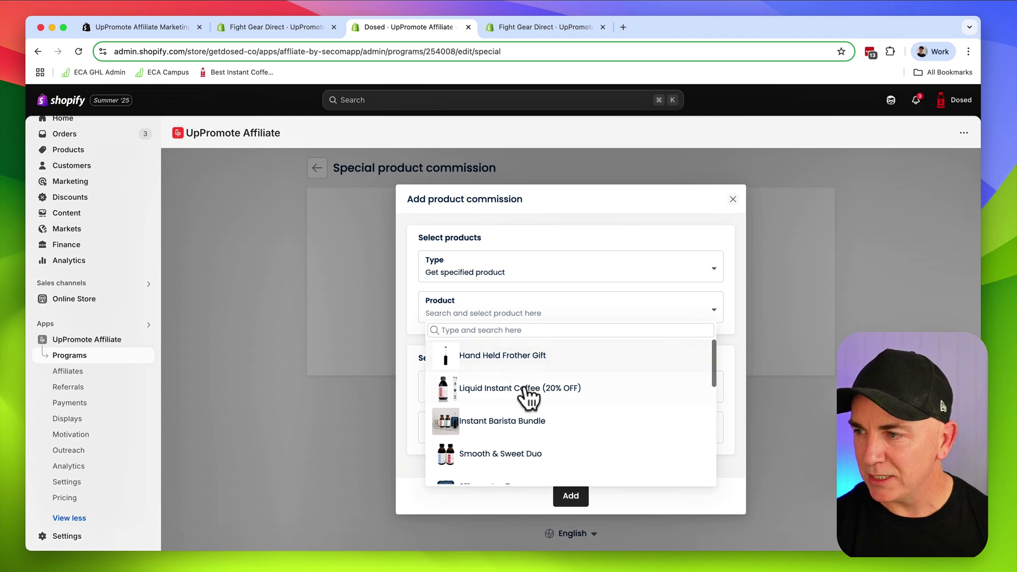
{"action": "scroll", "coordinate": [492, 455], "scroll_direction": "down", "scroll_amount": 1}
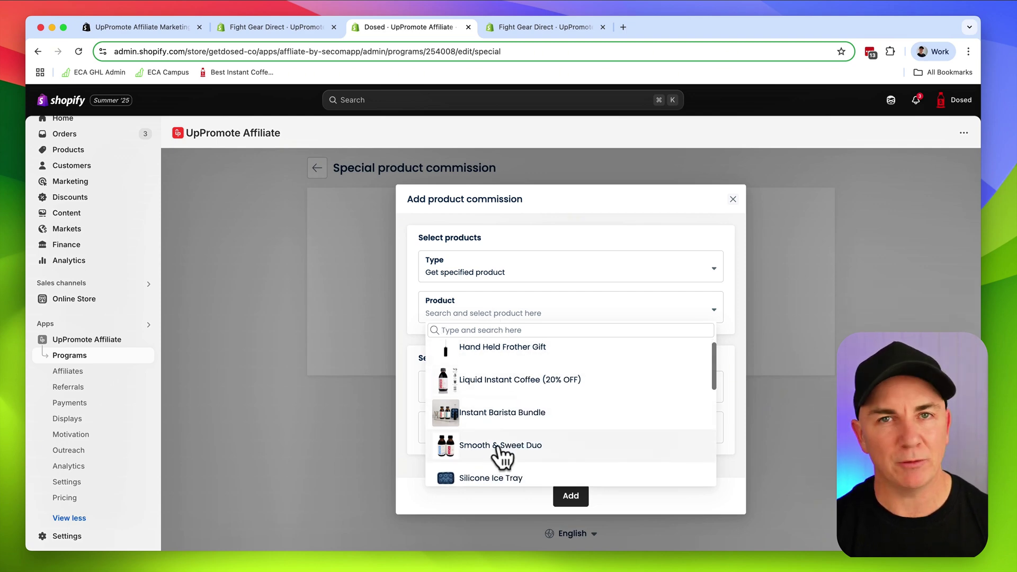
{"action": "left_click", "coordinate": [497, 456]}
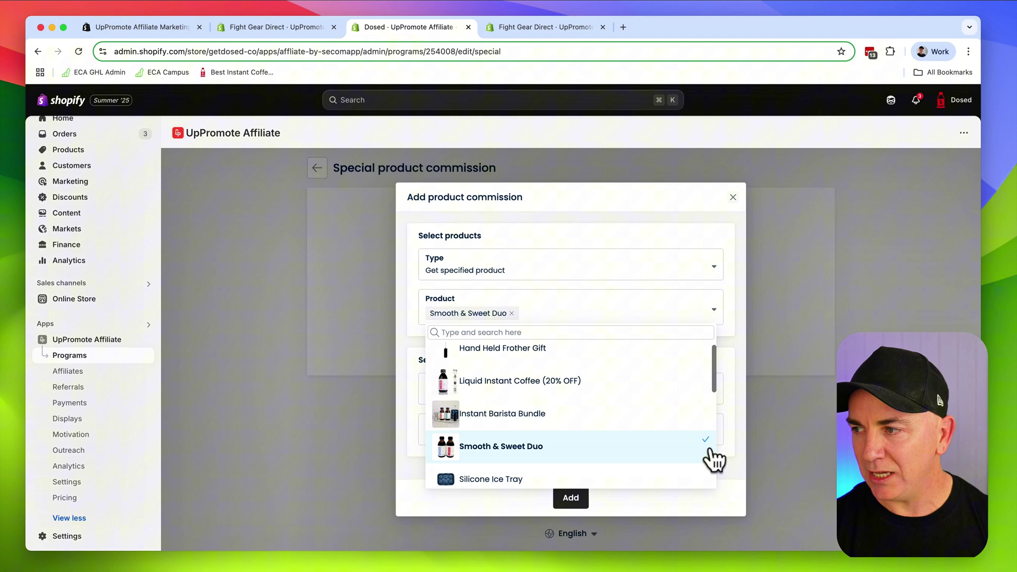
{"action": "left_click", "coordinate": [736, 441]}
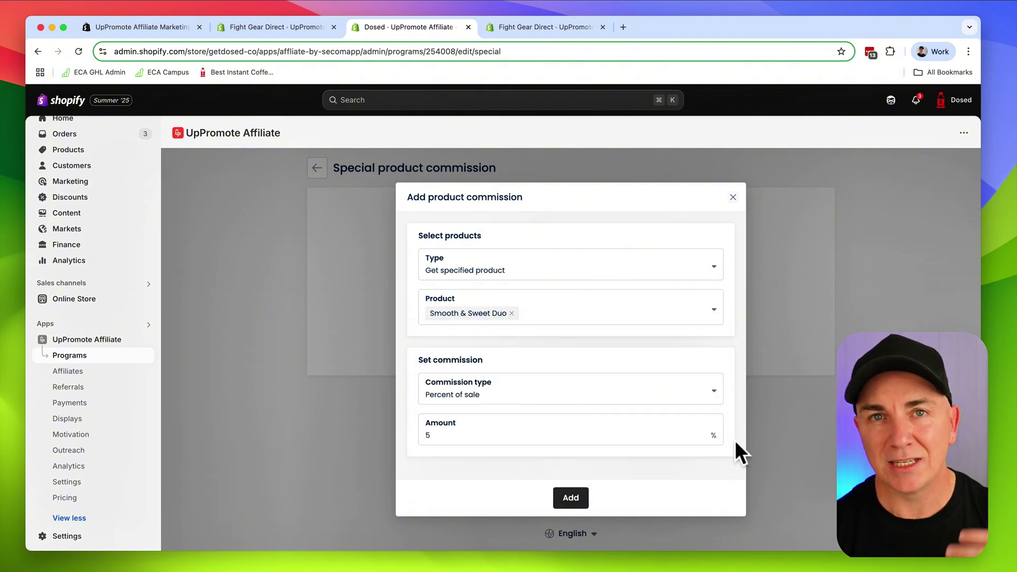
{"action": "double_click", "coordinate": [464, 437]}
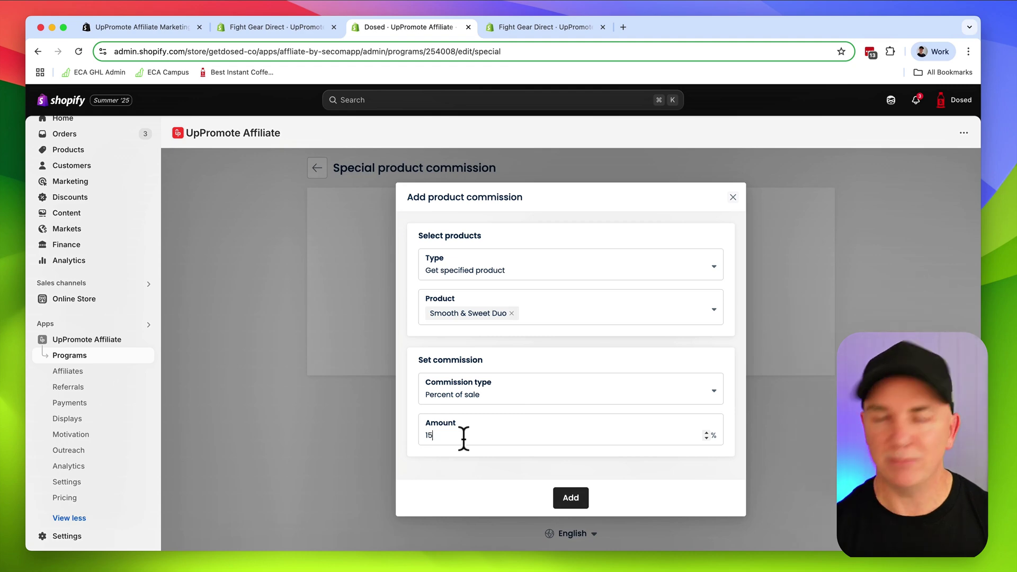
{"action": "type", "text": "15"}
{"action": "left_click", "coordinate": [567, 498]}
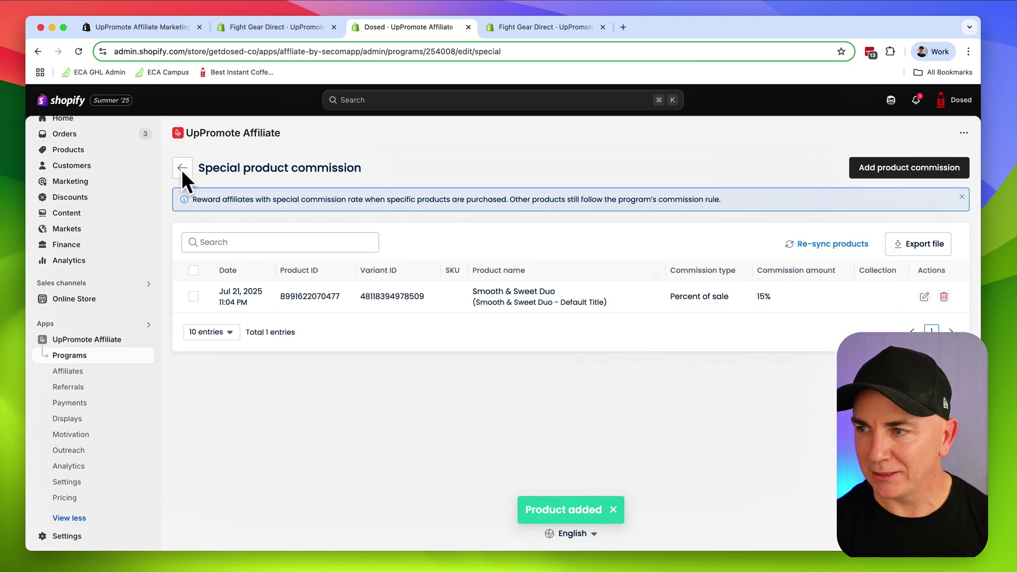
Back on the program's Advance settings, toggle Lifetime commissions on and then off again
{"action": "left_click", "coordinate": [182, 168]}
{"action": "scroll", "coordinate": [409, 364], "scroll_direction": "down", "scroll_amount": 5}
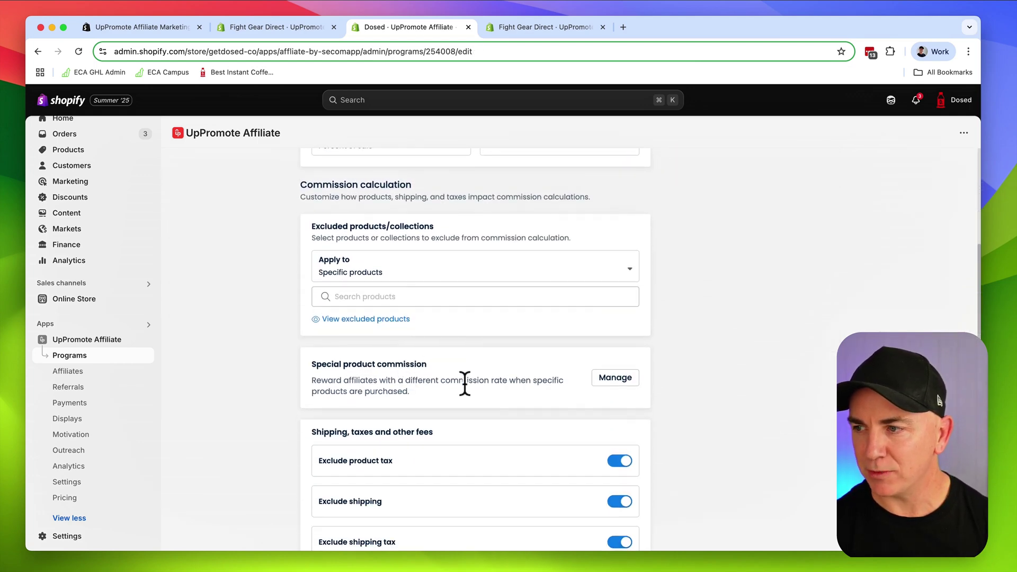
{"action": "scroll", "coordinate": [465, 383], "scroll_direction": "down", "scroll_amount": 5}
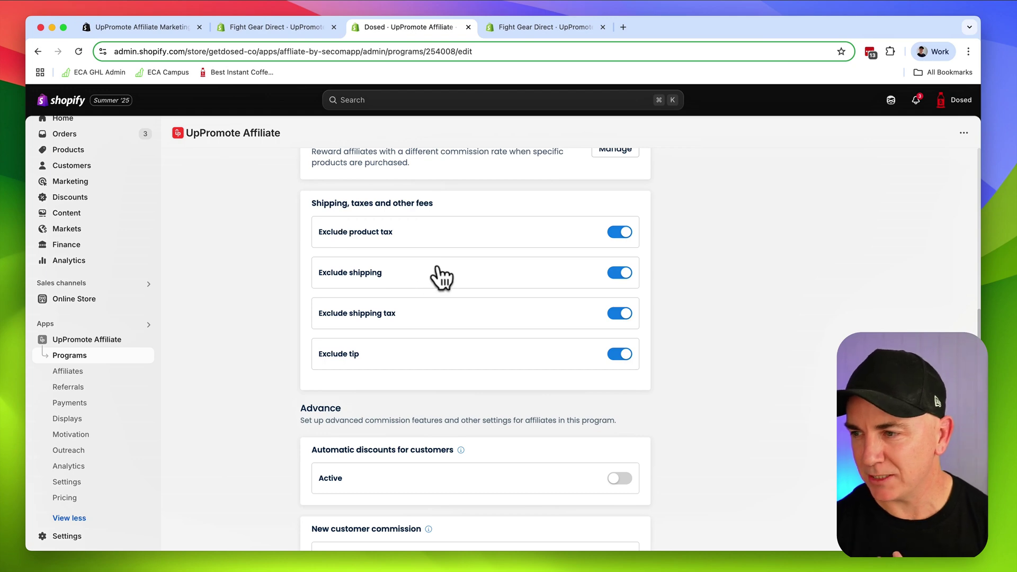
{"action": "scroll", "coordinate": [450, 273], "scroll_direction": "down", "scroll_amount": 5}
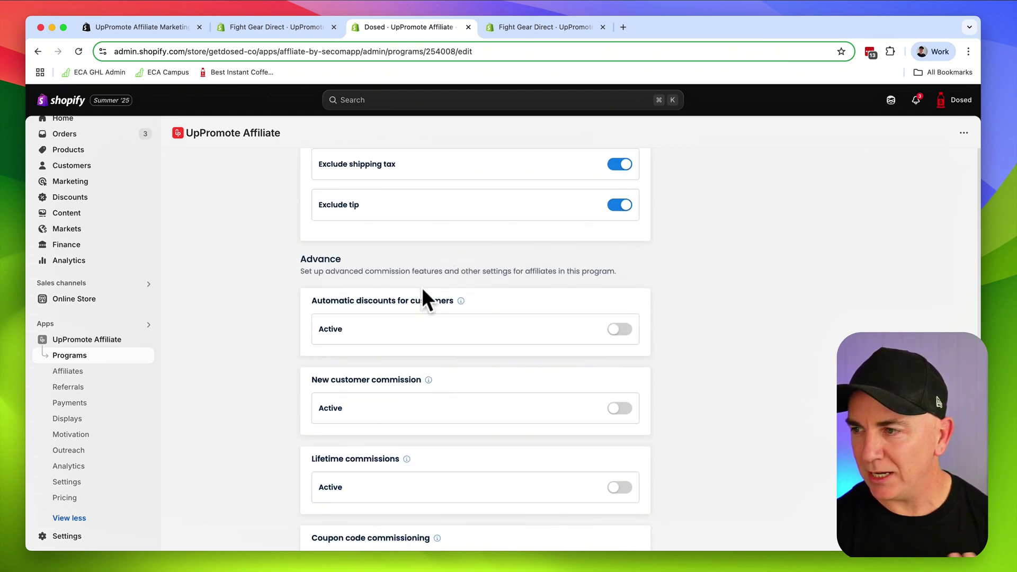
{"action": "scroll", "coordinate": [285, 299], "scroll_direction": "down", "scroll_amount": 2}
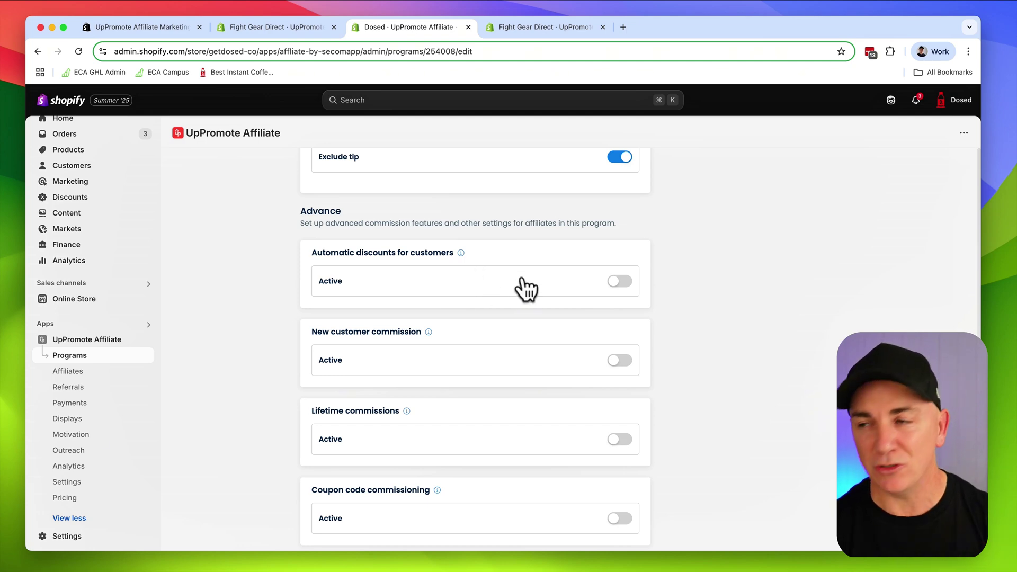
{"action": "scroll", "coordinate": [469, 338], "scroll_direction": "down", "scroll_amount": 1}
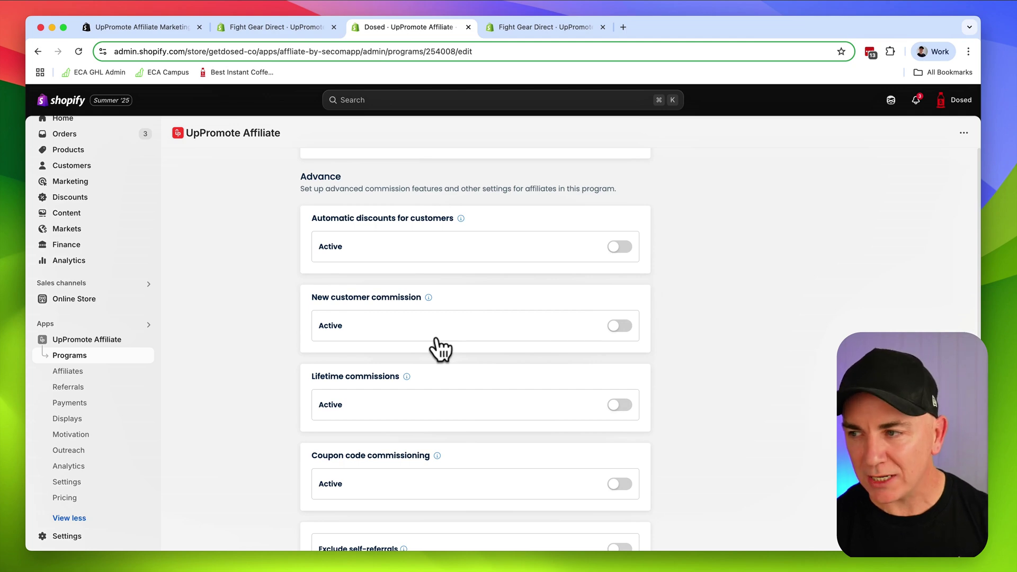
{"action": "scroll", "coordinate": [434, 371], "scroll_direction": "down", "scroll_amount": 1}
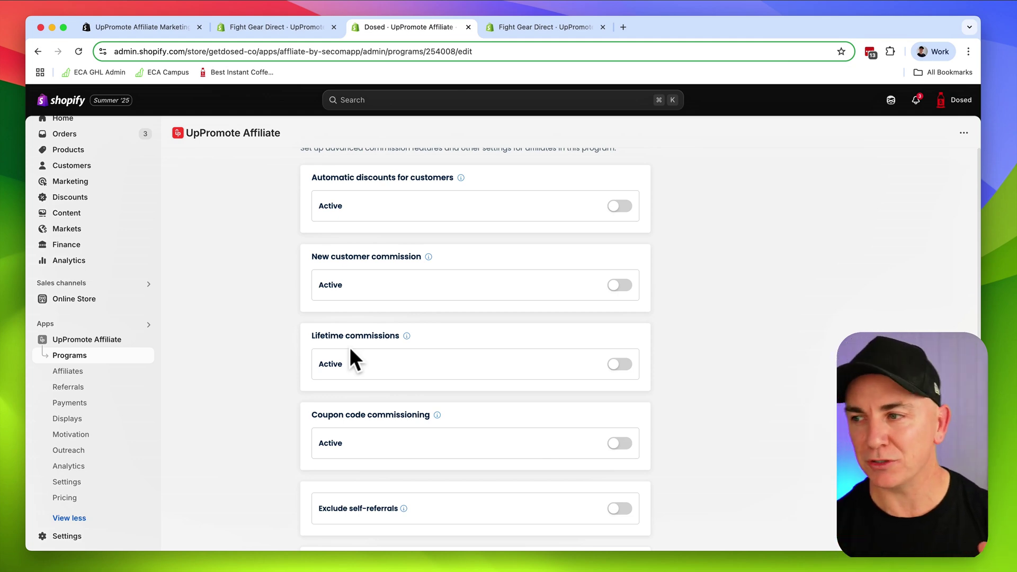
{"action": "left_click", "coordinate": [617, 366]}
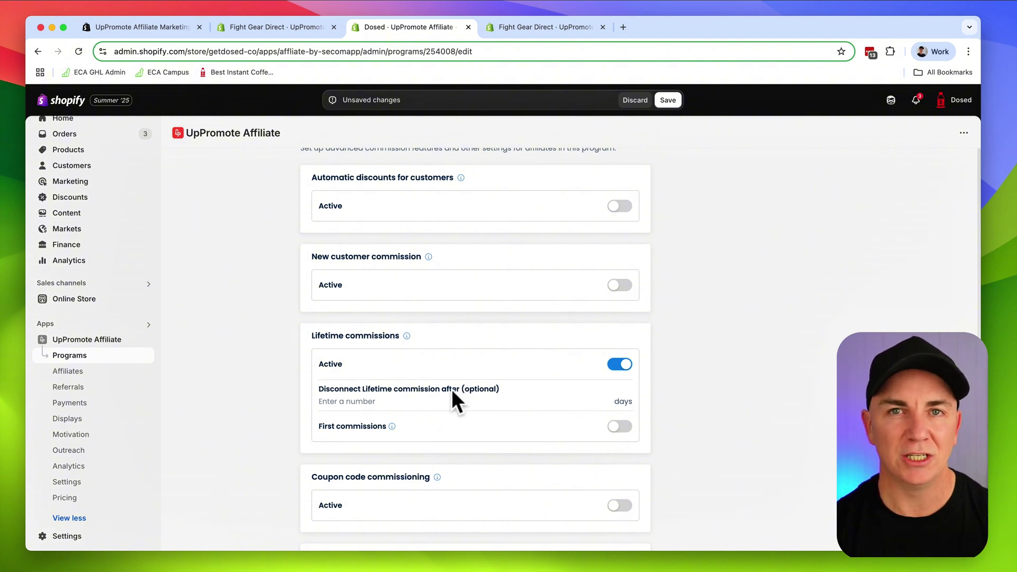
{"action": "left_click", "coordinate": [621, 364]}
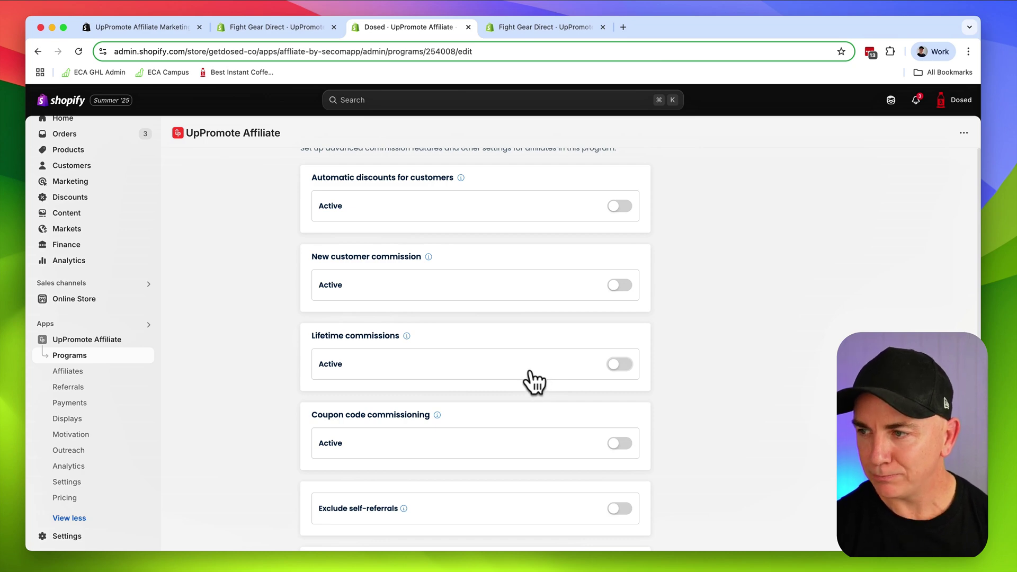
{"action": "scroll", "coordinate": [536, 380], "scroll_direction": "down", "scroll_amount": 2}
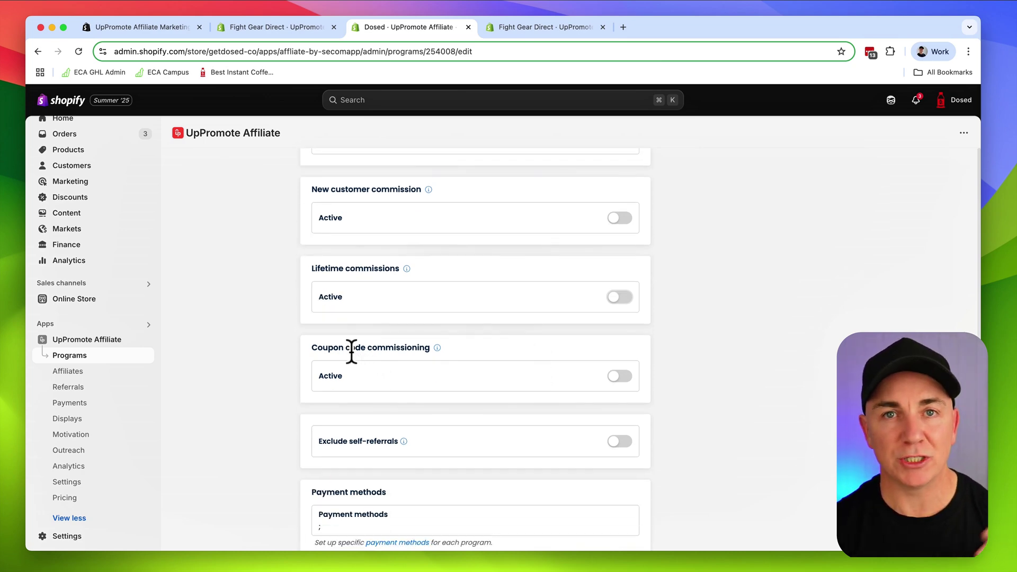
{"action": "scroll", "coordinate": [380, 362], "scroll_direction": "down", "scroll_amount": 3}
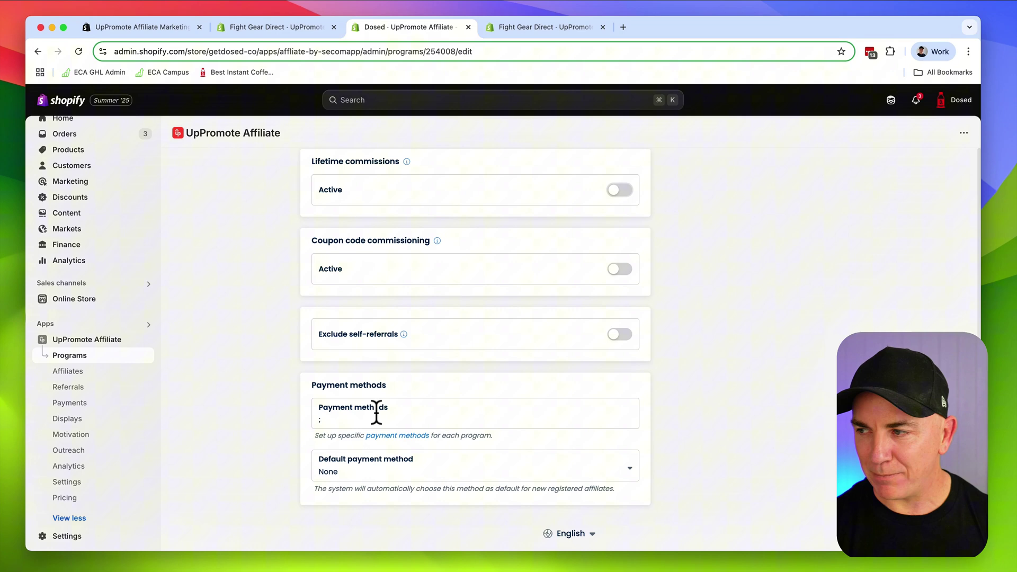
Switch on Bank transfer in Settings > Payment and save the payment settings
{"action": "left_click", "coordinate": [402, 437]}
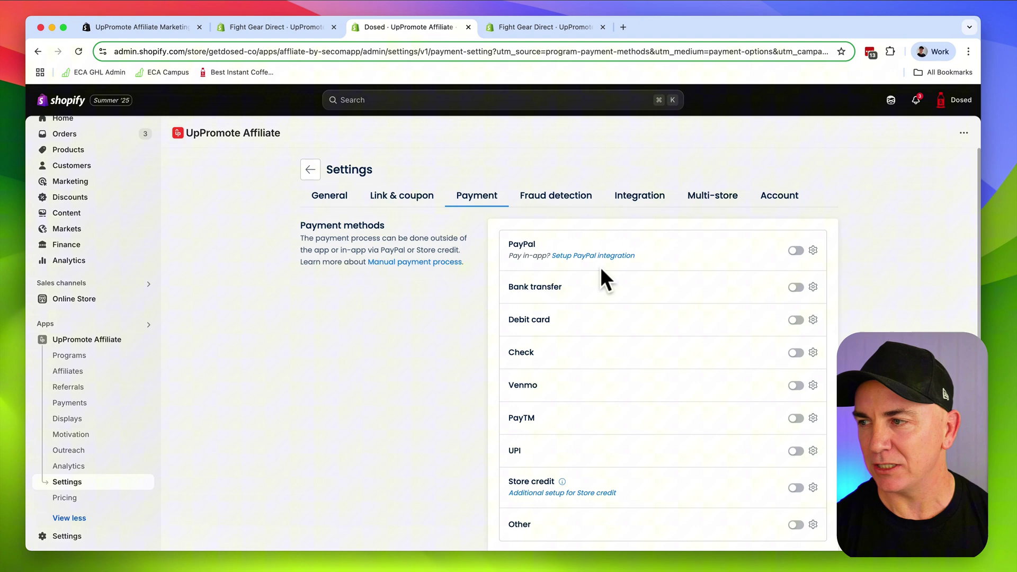
{"action": "left_click", "coordinate": [795, 288]}
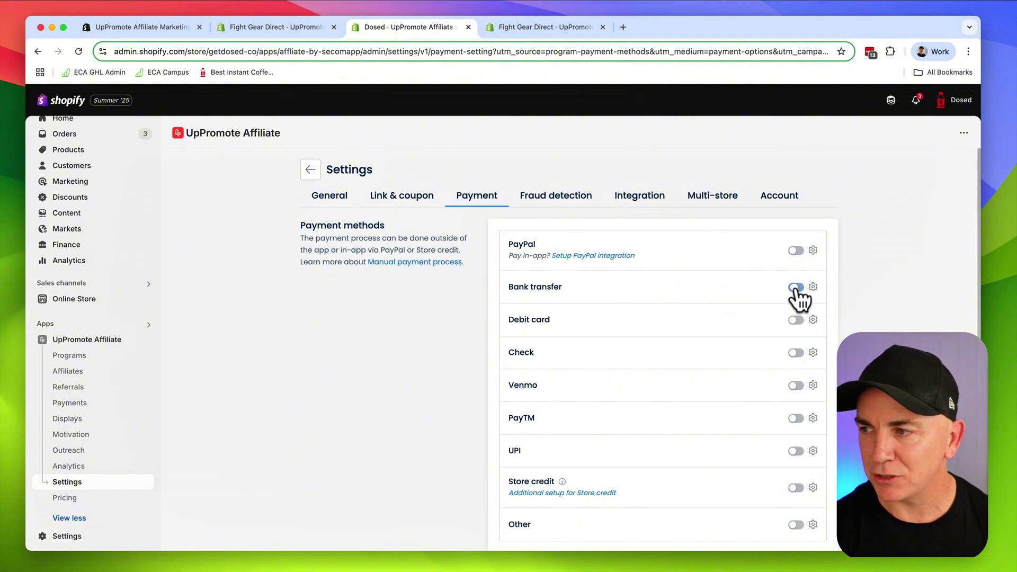
{"action": "left_click", "coordinate": [669, 102]}
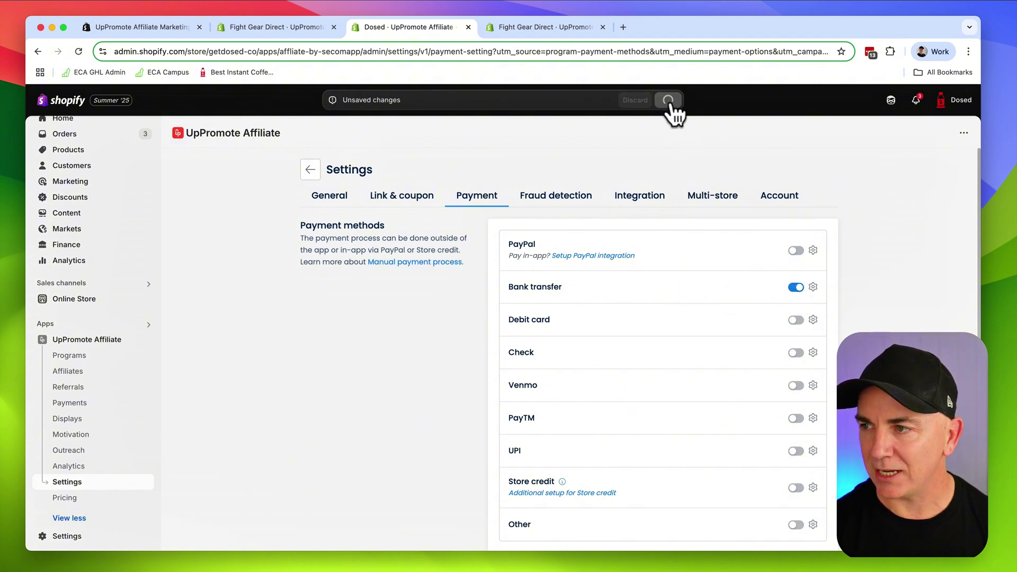
Choose Bank Transfer as the Creator Program's default payment method and save
{"action": "left_click", "coordinate": [312, 172]}
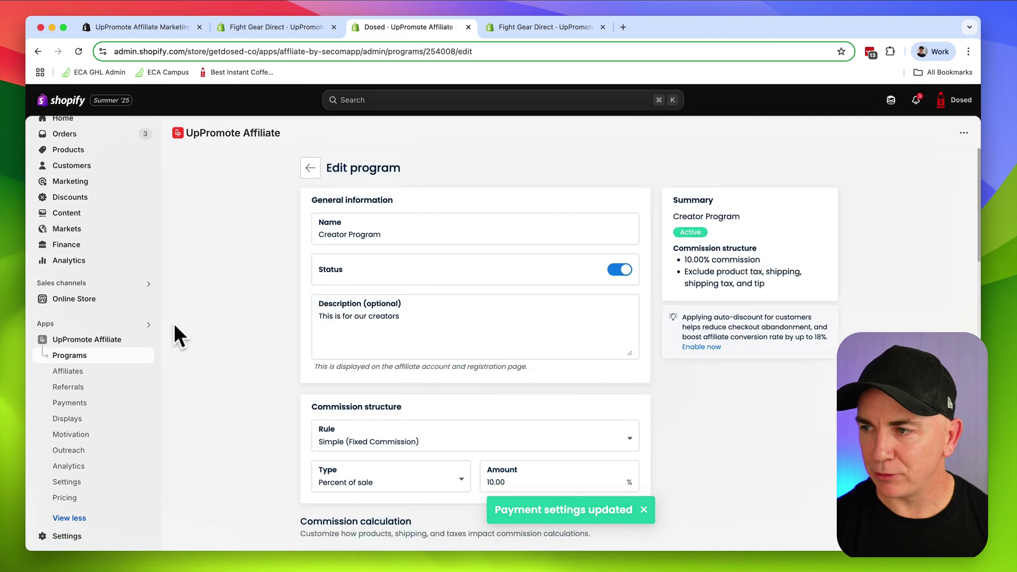
{"action": "scroll", "coordinate": [371, 333], "scroll_direction": "down", "scroll_amount": 10}
{"action": "scroll", "coordinate": [371, 332], "scroll_direction": "down", "scroll_amount": 4}
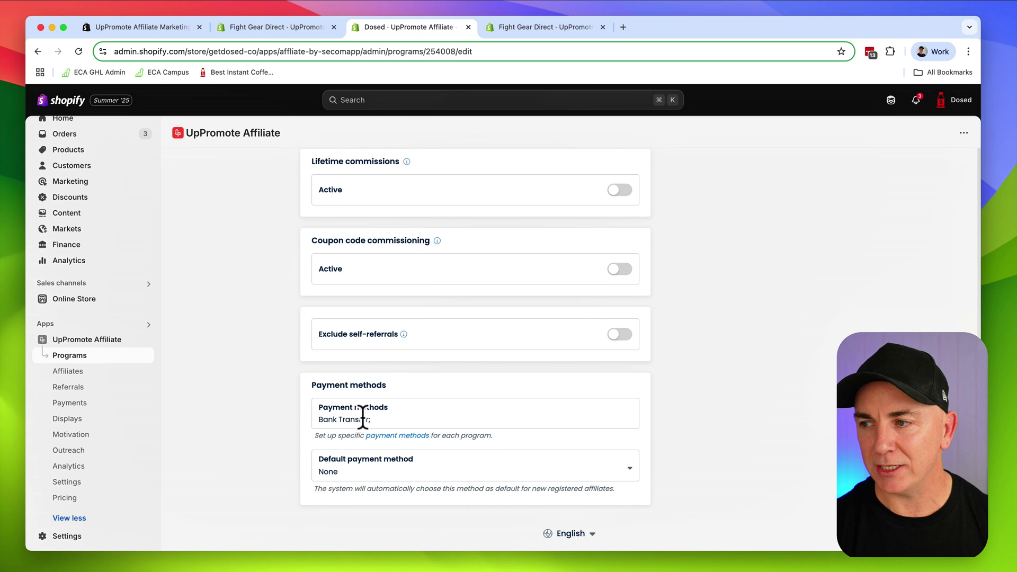
{"action": "left_click", "coordinate": [375, 472]}
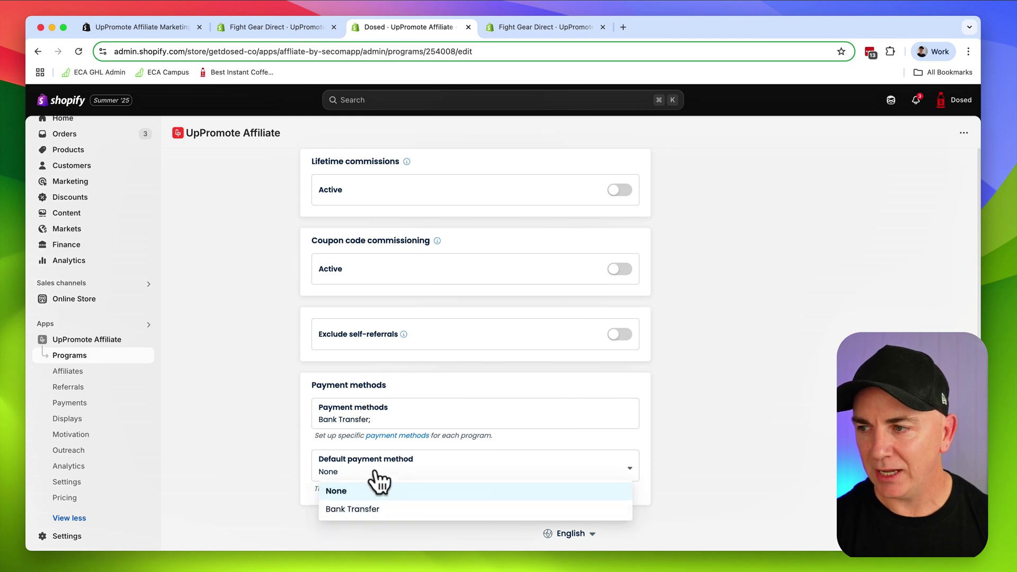
{"action": "left_click", "coordinate": [361, 509]}
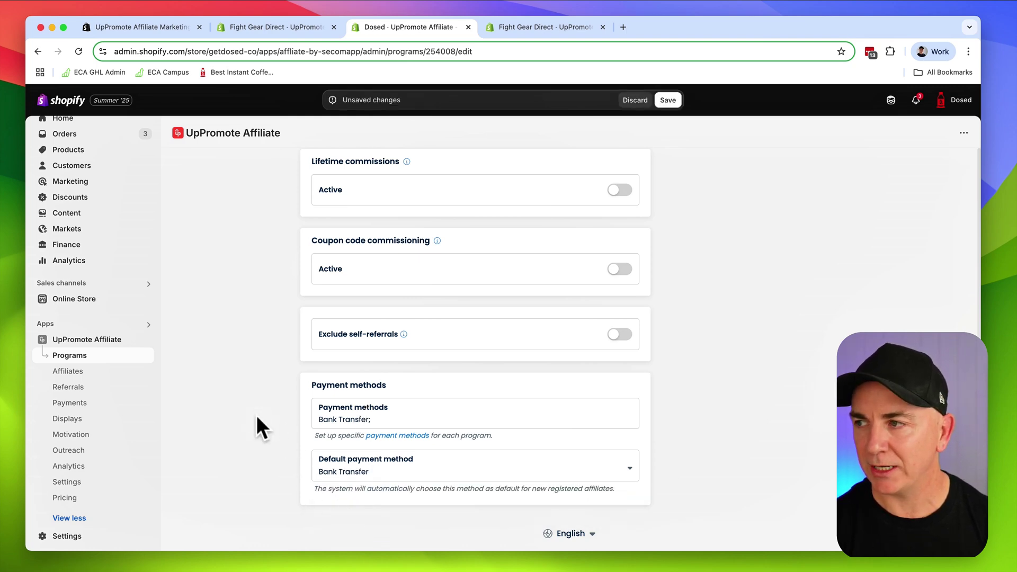
{"action": "left_click", "coordinate": [668, 100]}
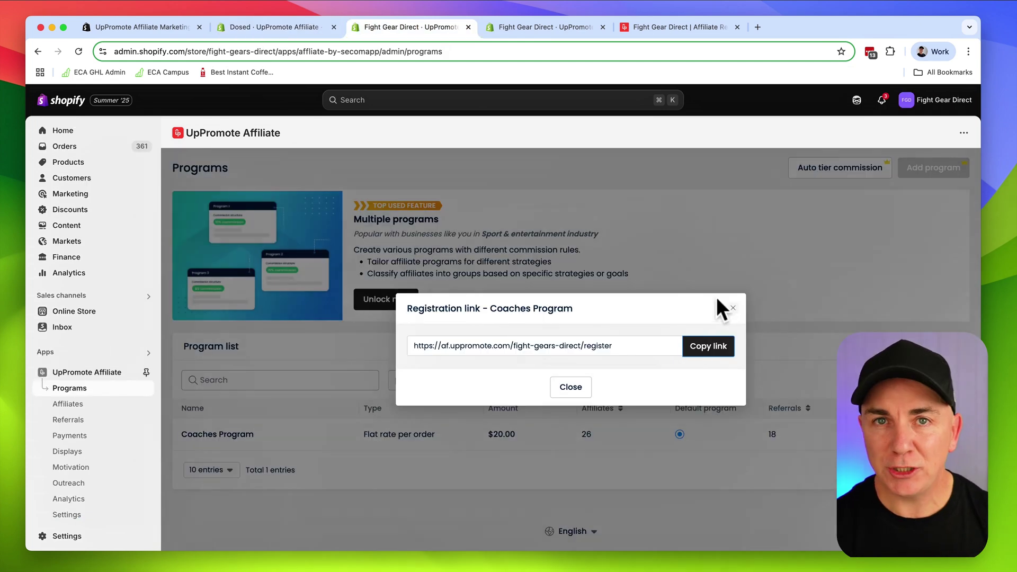
Copy the Coaches Program registration link and switch to the affiliate registration page
{"action": "left_click", "coordinate": [733, 307]}
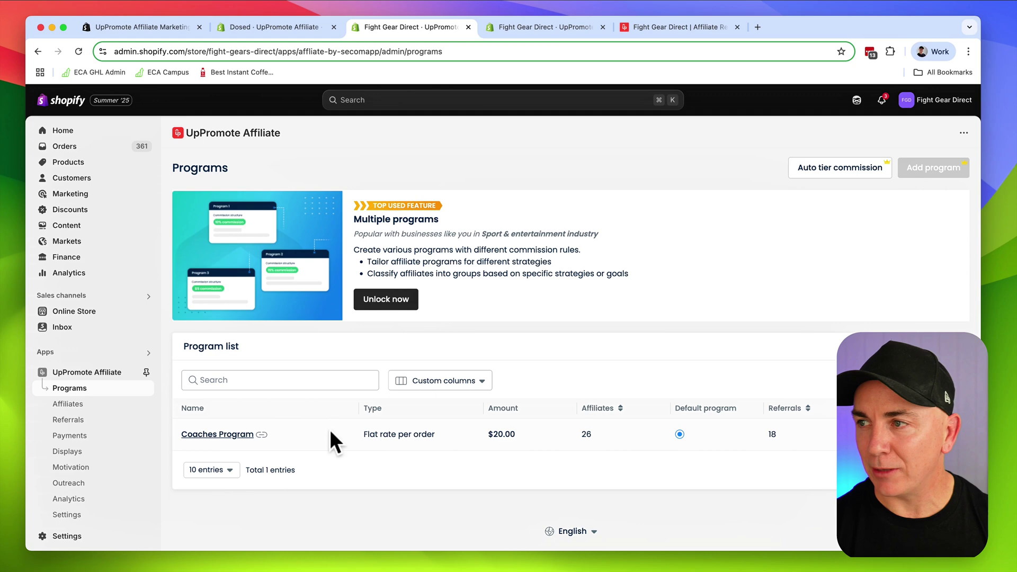
{"action": "left_click", "coordinate": [263, 434]}
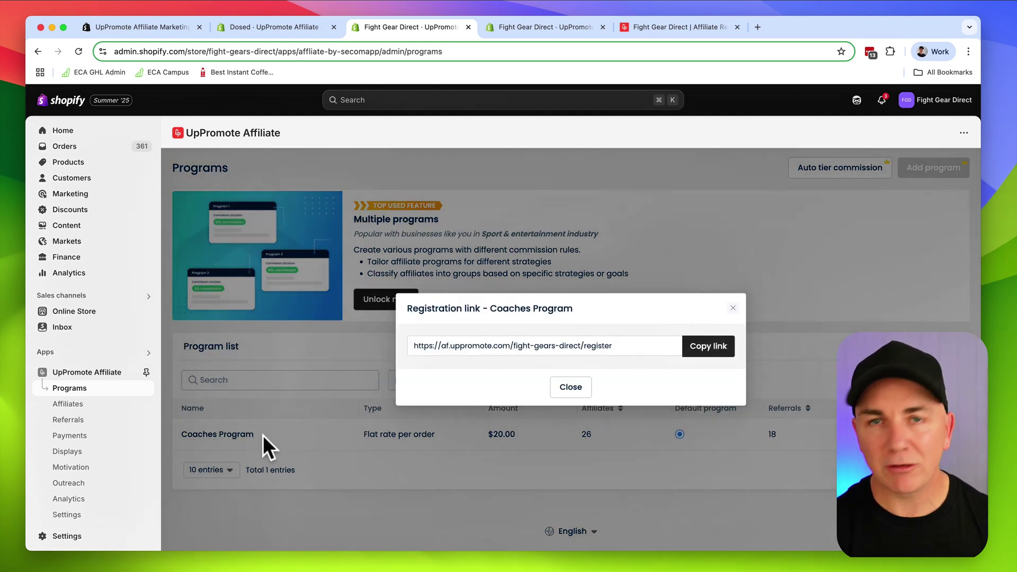
{"action": "left_click", "coordinate": [706, 350]}
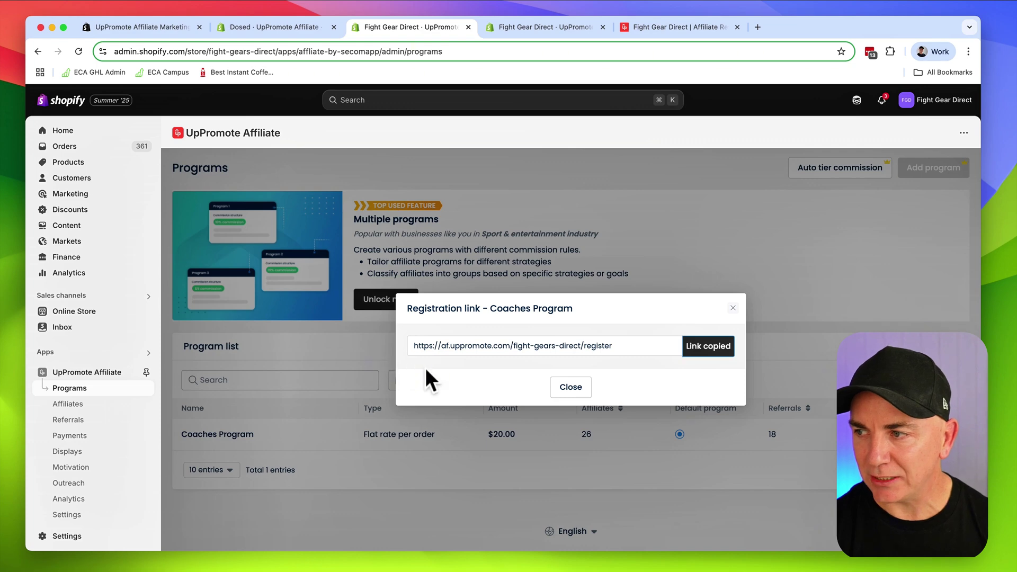
{"action": "key", "text": "super+5"}
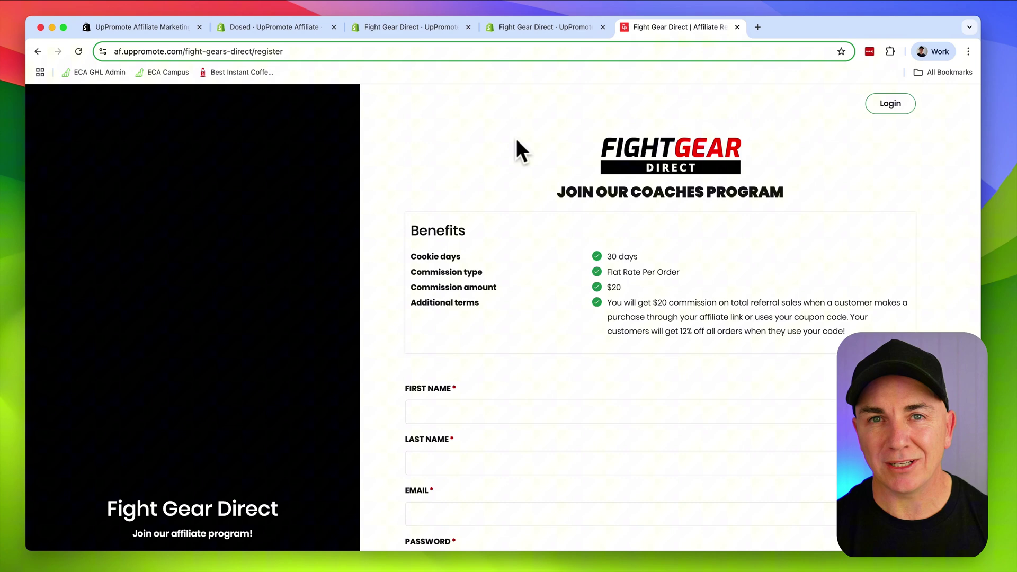
Fill in the affiliate's first name, last name and email, accepting the saved email and password suggestion
{"action": "scroll", "coordinate": [613, 278], "scroll_direction": "down", "scroll_amount": 2}
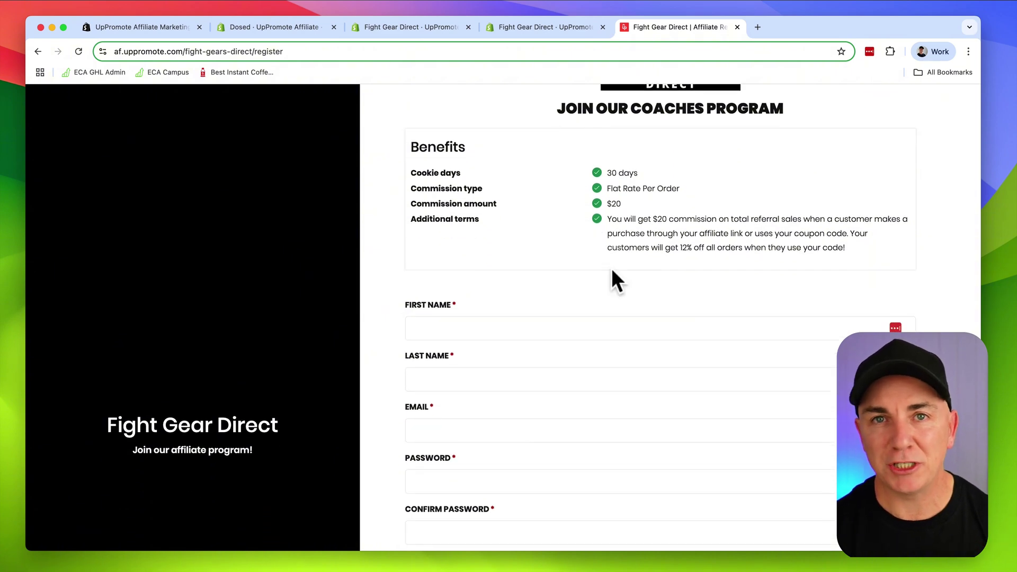
{"action": "scroll", "coordinate": [614, 257], "scroll_direction": "down", "scroll_amount": 1}
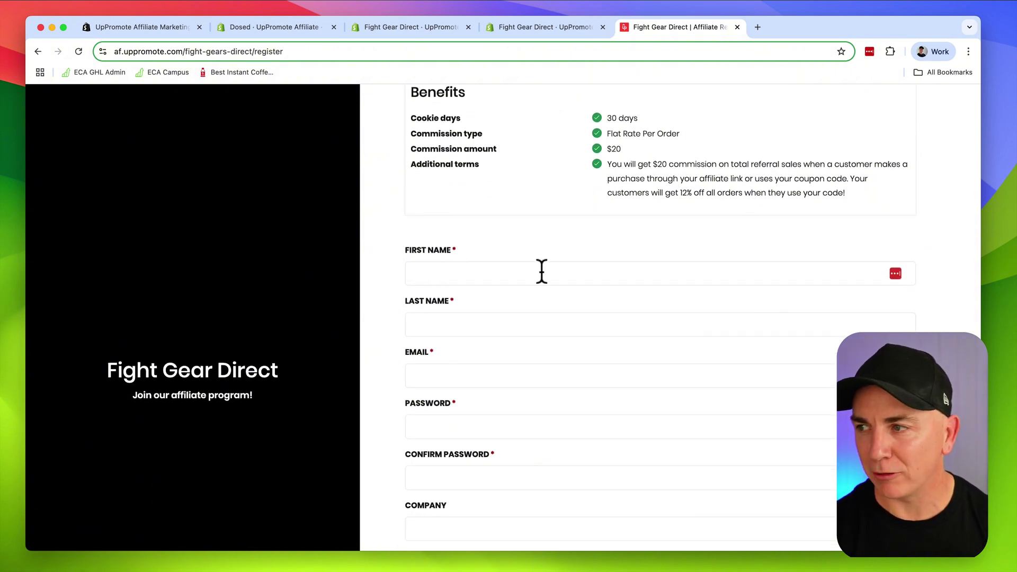
{"action": "scroll", "coordinate": [544, 272], "scroll_direction": "down", "scroll_amount": 5}
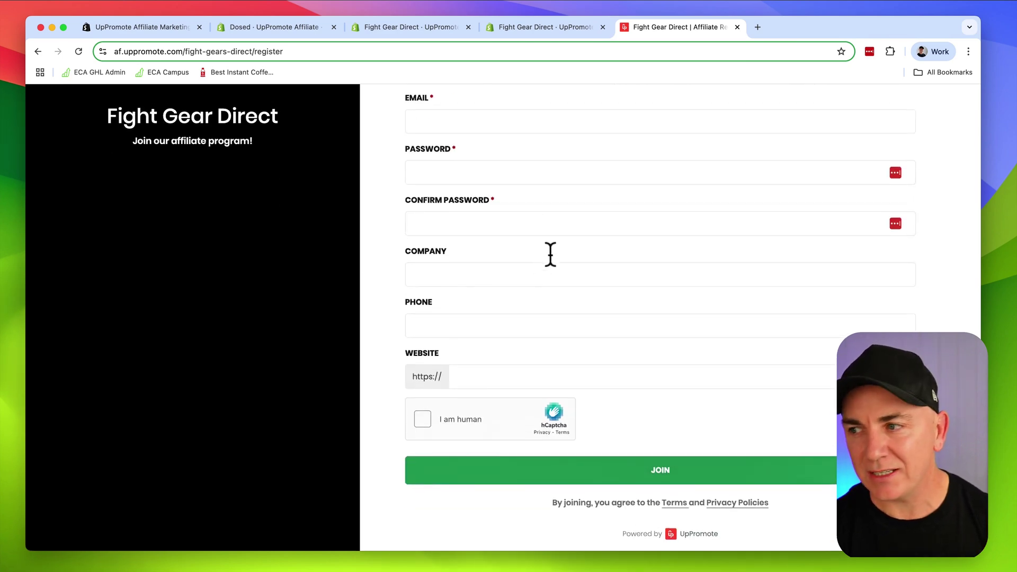
{"action": "scroll", "coordinate": [550, 255], "scroll_direction": "up", "scroll_amount": 4}
{"action": "left_click", "coordinate": [522, 221]}
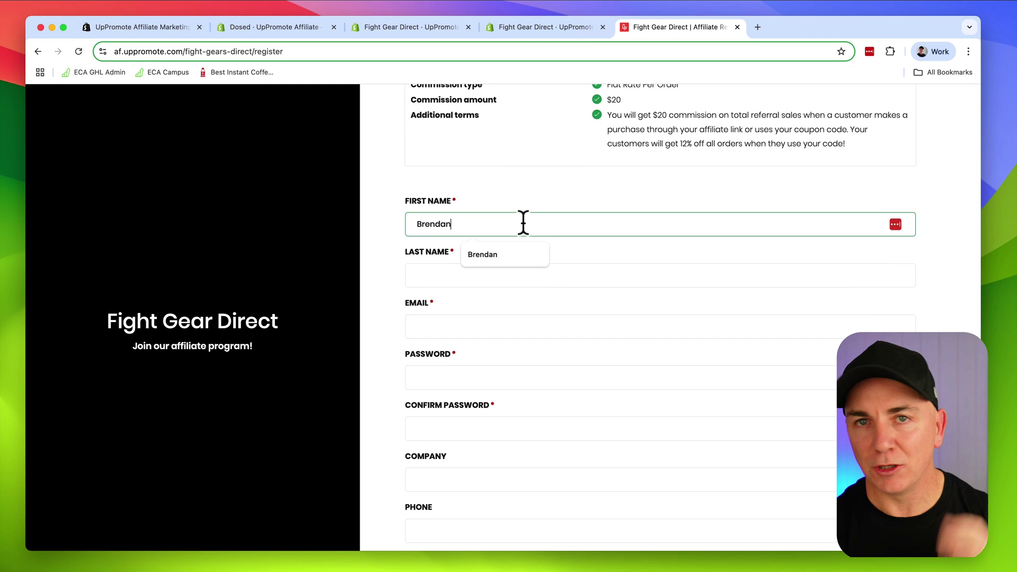
{"action": "key", "text": "Tab"}
{"action": "key", "text": "Tab"}
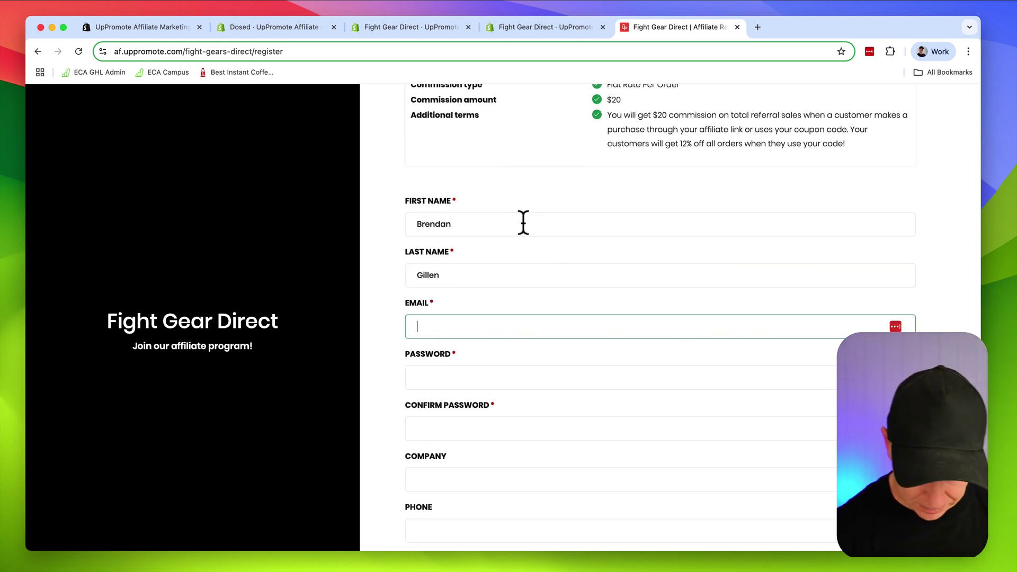
{"action": "type", "text": "brendan"}
{"action": "left_click", "coordinate": [517, 376]}
{"action": "scroll", "coordinate": [390, 435], "scroll_direction": "down", "scroll_amount": 4}
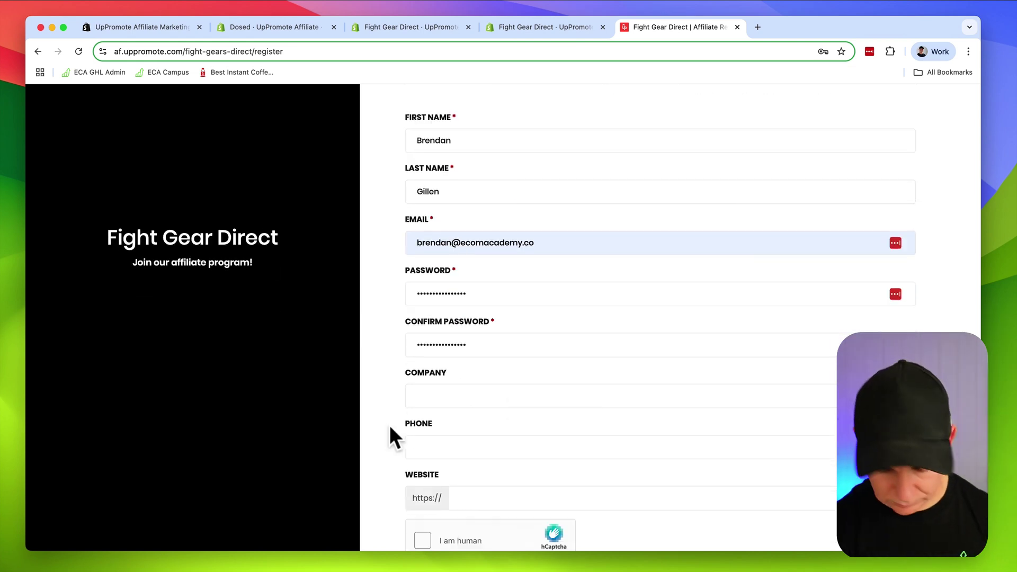
Pass the two-grid hCaptcha phone-image challenge and submit the affiliate registration
{"action": "left_click", "coordinate": [423, 426]}
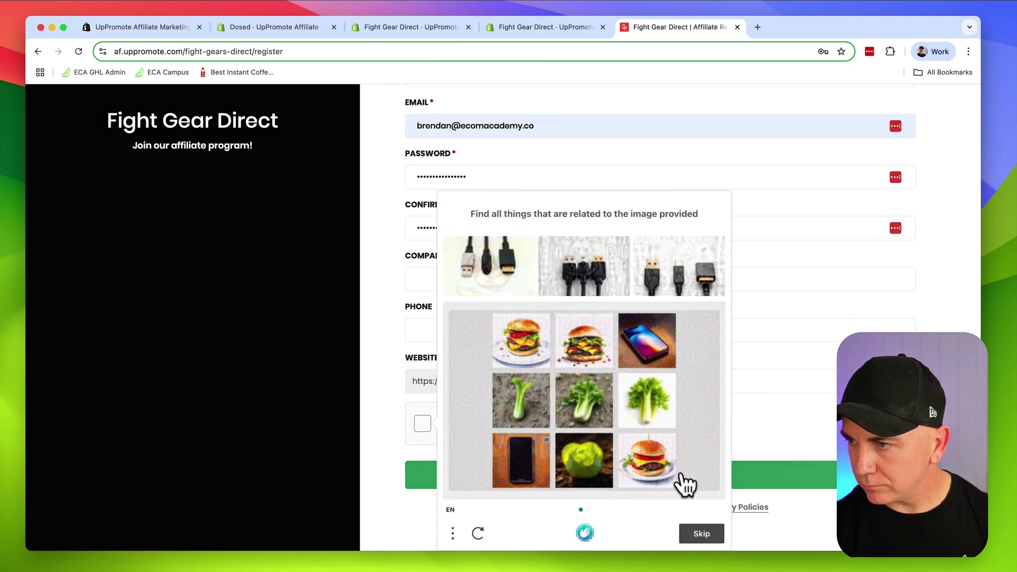
{"action": "left_click", "coordinate": [648, 345]}
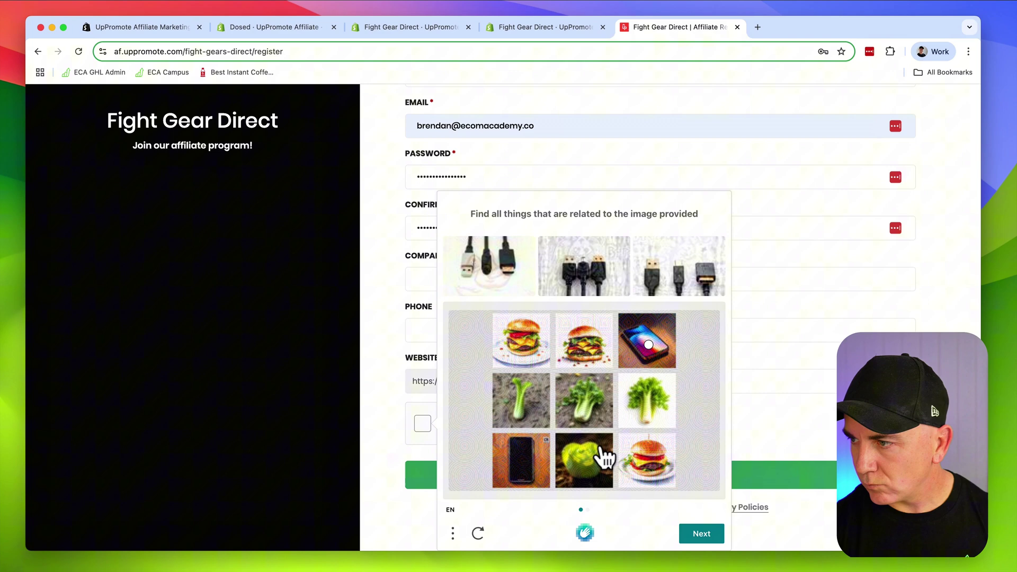
{"action": "left_click", "coordinate": [522, 466]}
{"action": "left_click", "coordinate": [700, 538]}
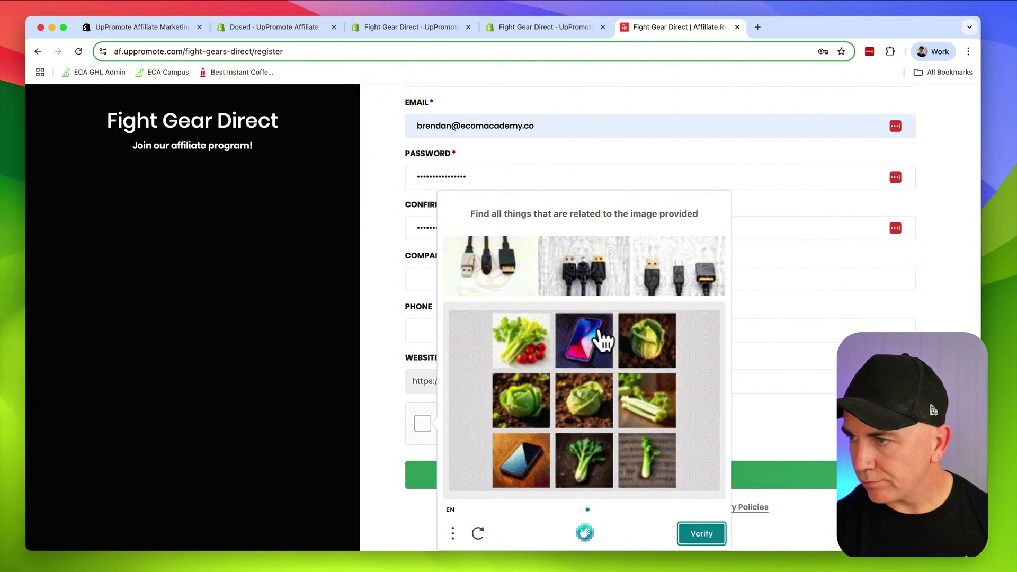
{"action": "left_click", "coordinate": [585, 342]}
{"action": "left_click", "coordinate": [522, 460]}
{"action": "left_click", "coordinate": [694, 536]}
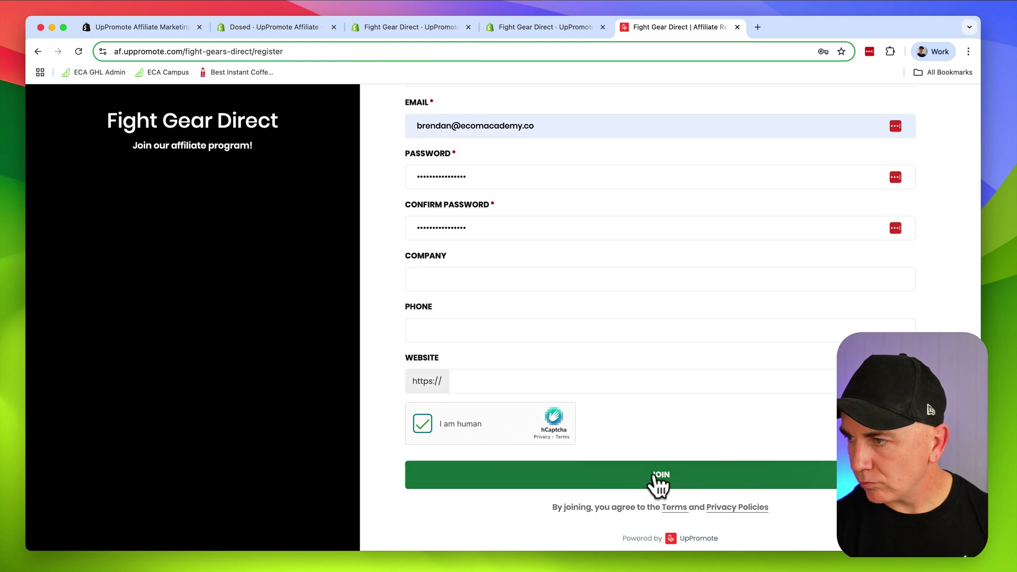
{"action": "left_click", "coordinate": [660, 477]}
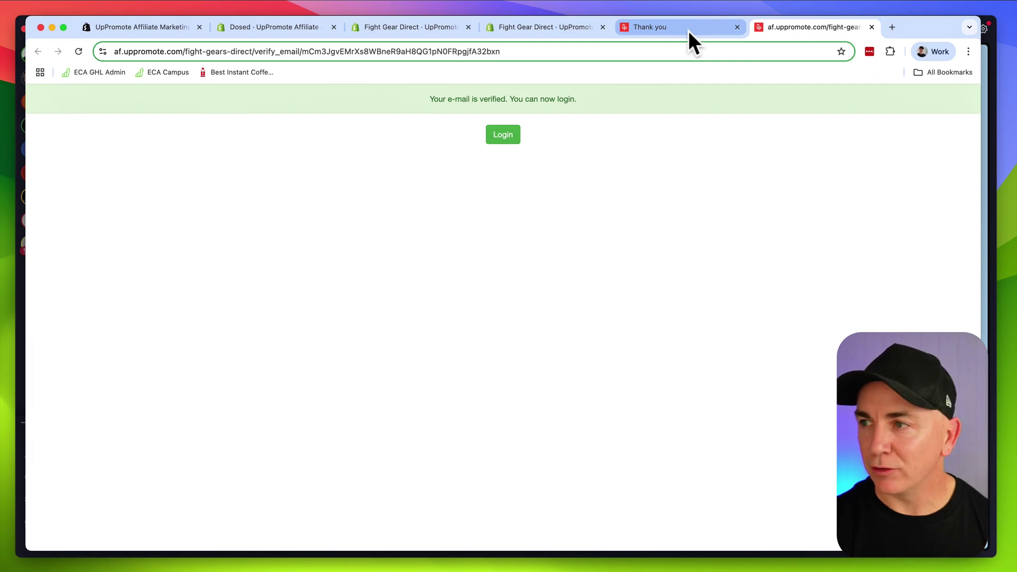
{"action": "key", "text": "super+Tab"}
Open the 'Your affiliate account is being reviewed' email from the inbox, then return to the browser
{"action": "left_click", "coordinate": [111, 97]}
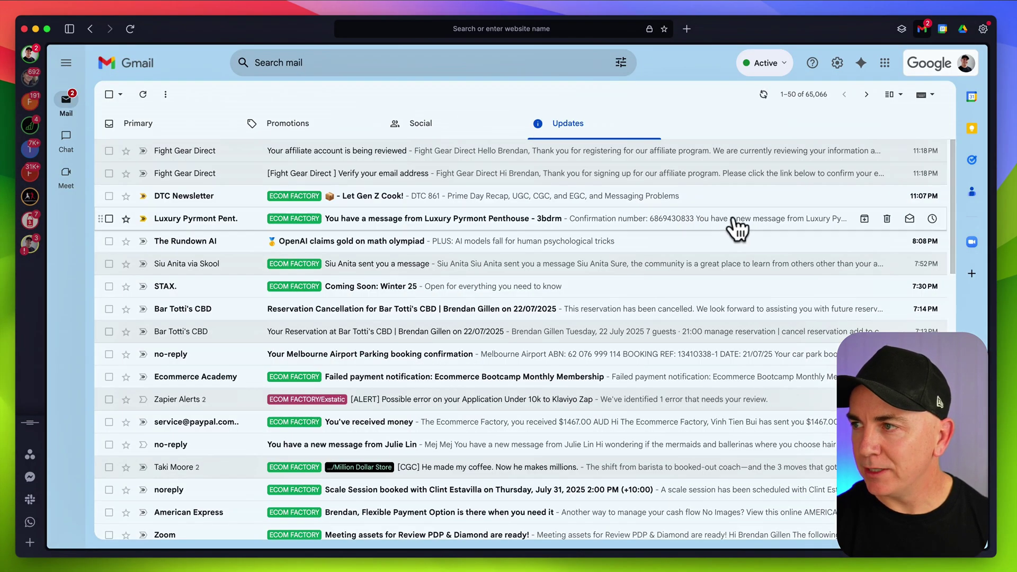
{"action": "left_click_drag", "start_coordinate": [526, 153], "coordinate": [630, 159]}
{"action": "left_click", "coordinate": [629, 152]}
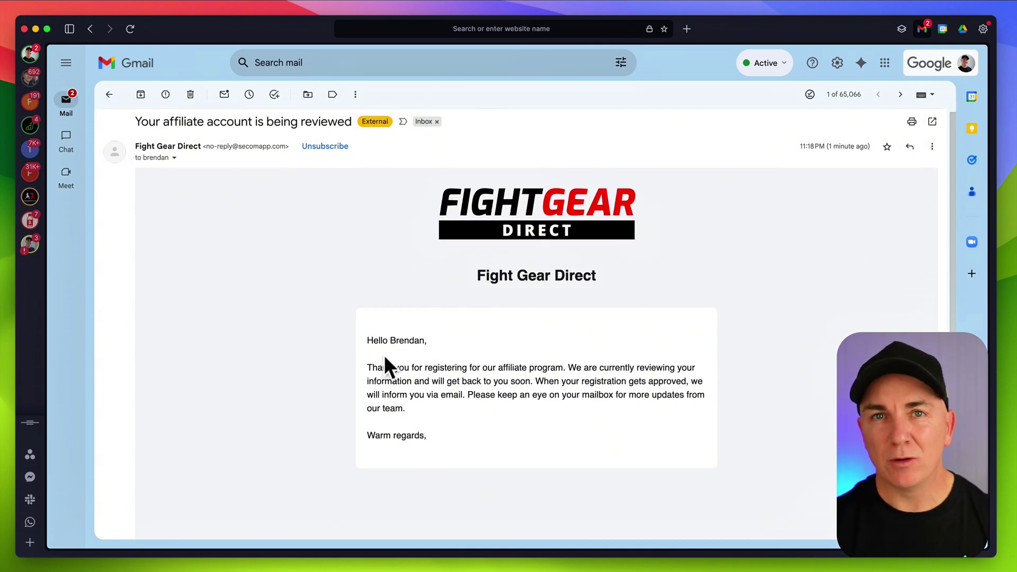
{"action": "key", "text": "super+Tab"}
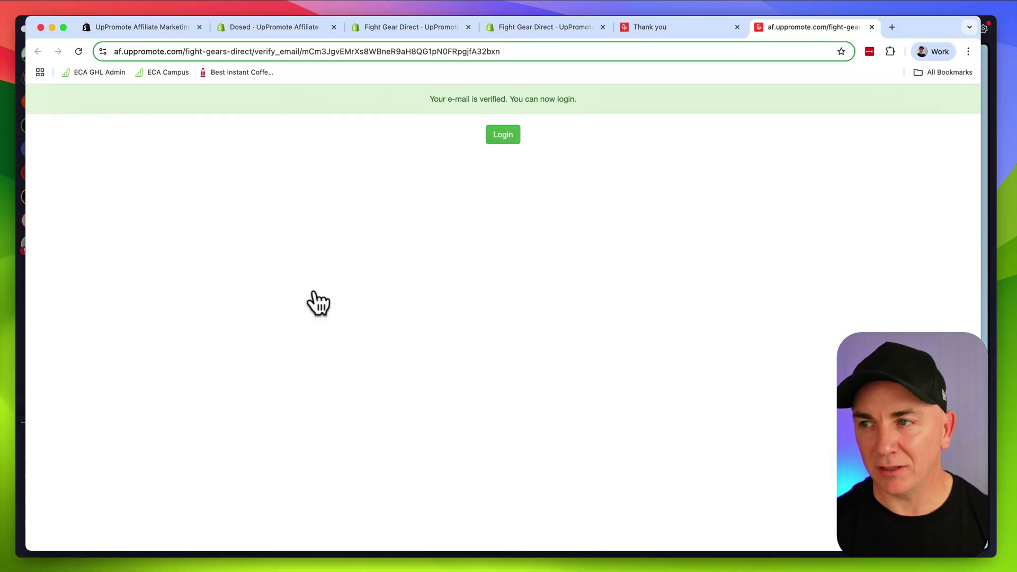
Approve the newly registered Coaches Program affiliate in the Fight Gear Direct affiliates list
{"action": "left_click", "coordinate": [507, 29]}
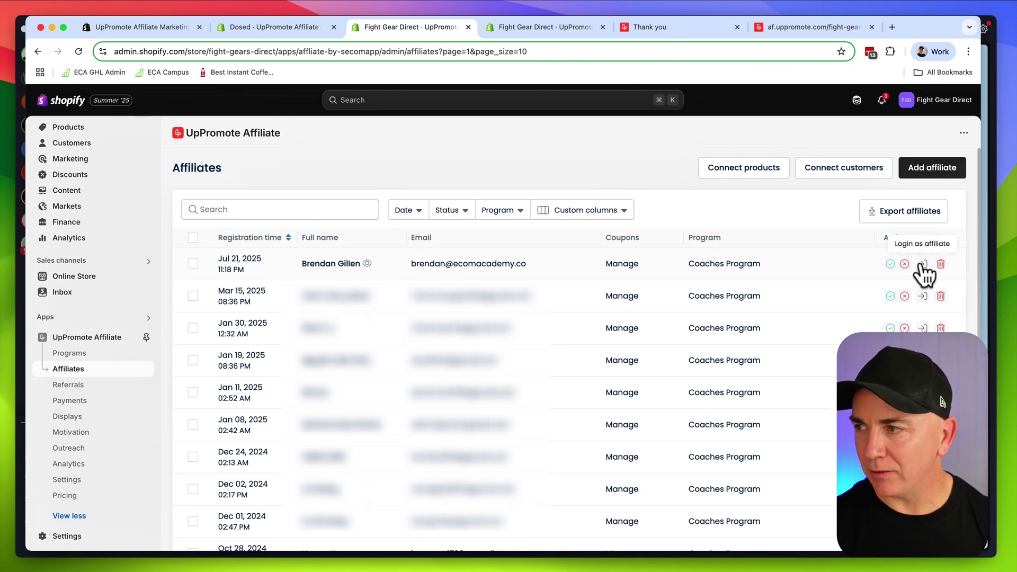
{"action": "left_click", "coordinate": [890, 264]}
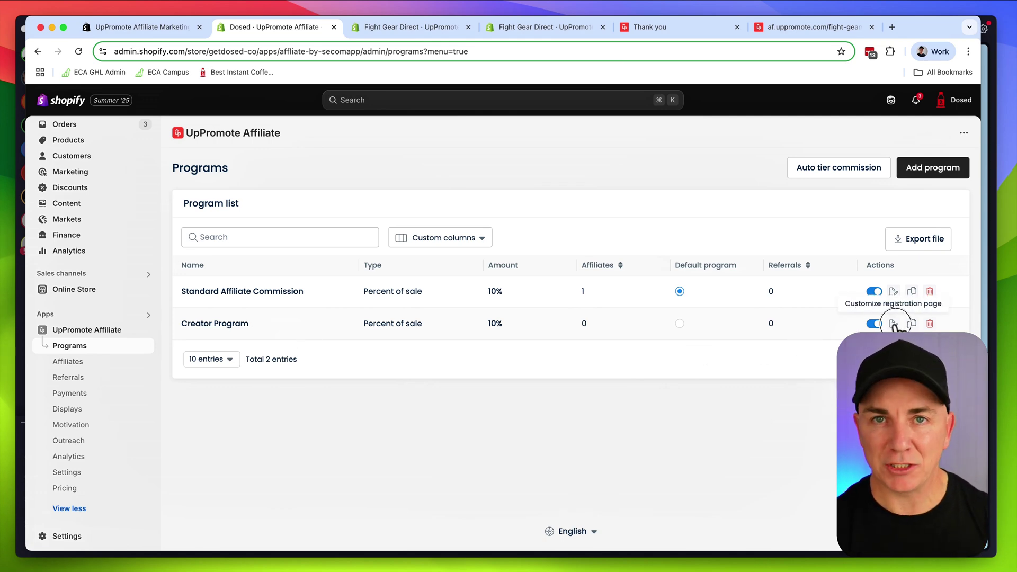
Change the Creator Program registration page background colour to dark red (#4e0909)
{"action": "left_click", "coordinate": [894, 323]}
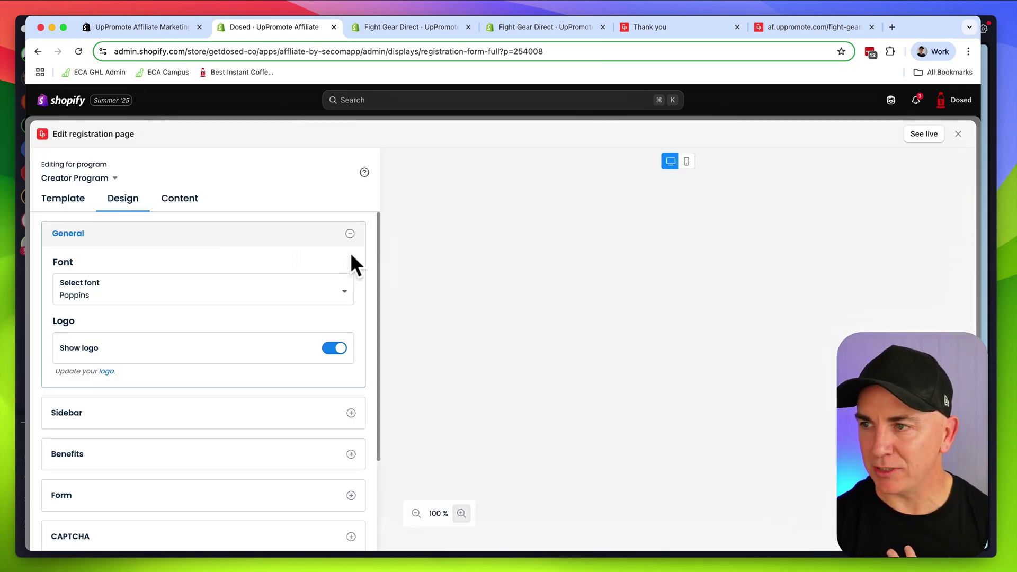
{"action": "scroll", "coordinate": [286, 291], "scroll_direction": "down", "scroll_amount": 5}
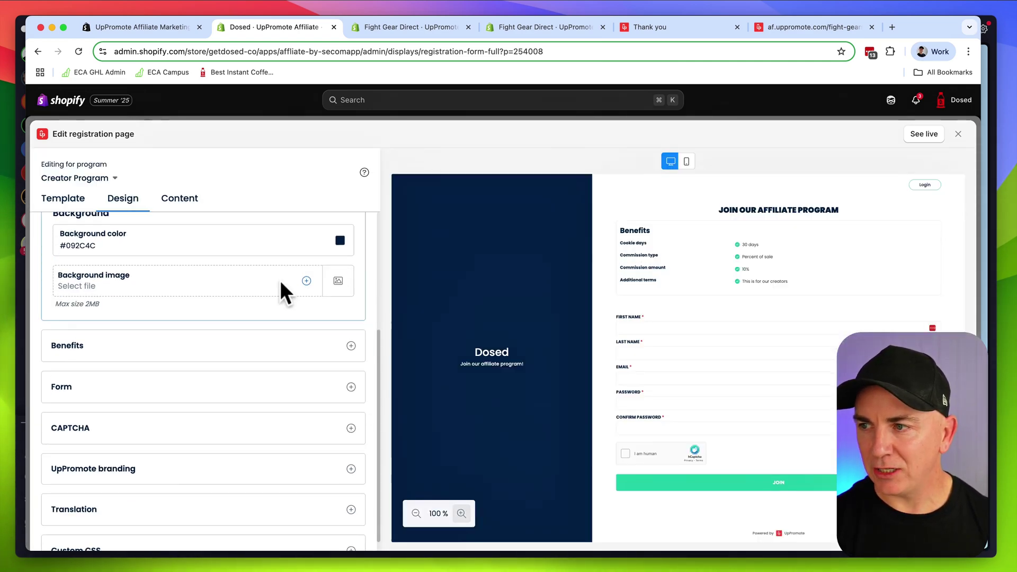
{"action": "left_click", "coordinate": [344, 241]}
{"action": "left_click_drag", "start_coordinate": [405, 339], "coordinate": [453, 339]}
{"action": "left_click", "coordinate": [350, 225]}
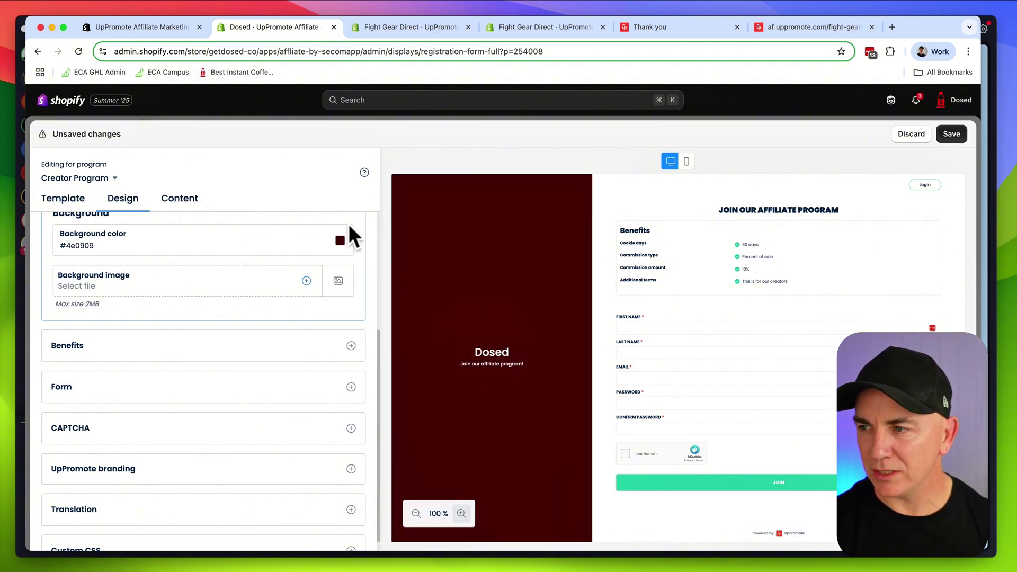
Expand the Benefits and Form colour settings, then discard the unsaved design changes
{"action": "scroll", "coordinate": [259, 329], "scroll_direction": "down", "scroll_amount": 1}
{"action": "left_click", "coordinate": [227, 340]}
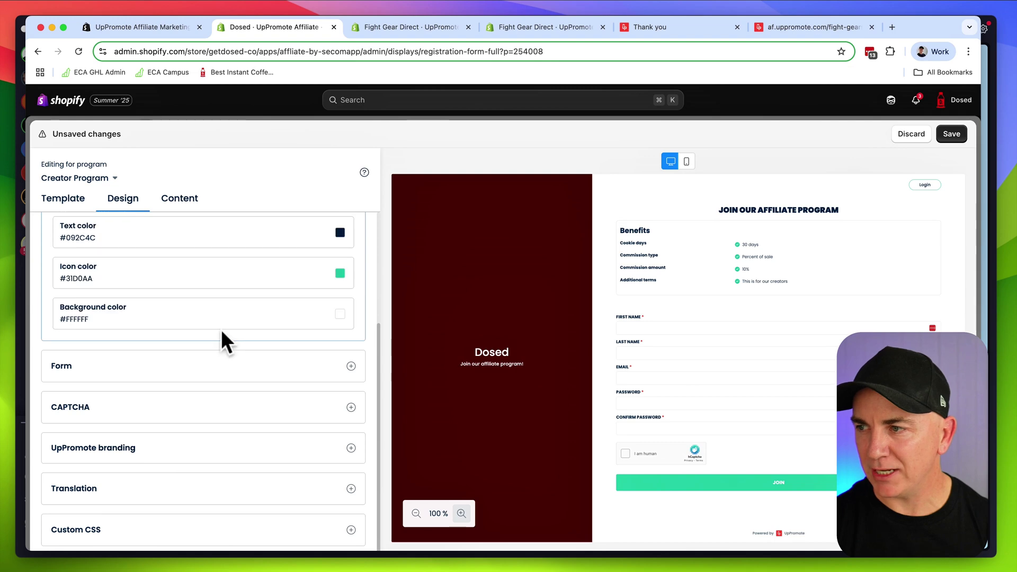
{"action": "left_click", "coordinate": [203, 365]}
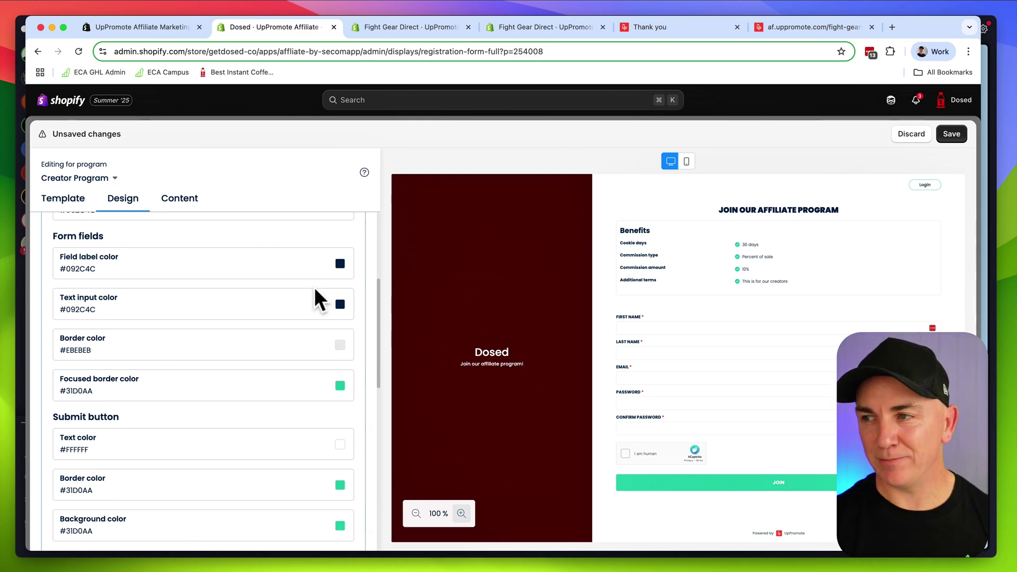
{"action": "left_click", "coordinate": [913, 136]}
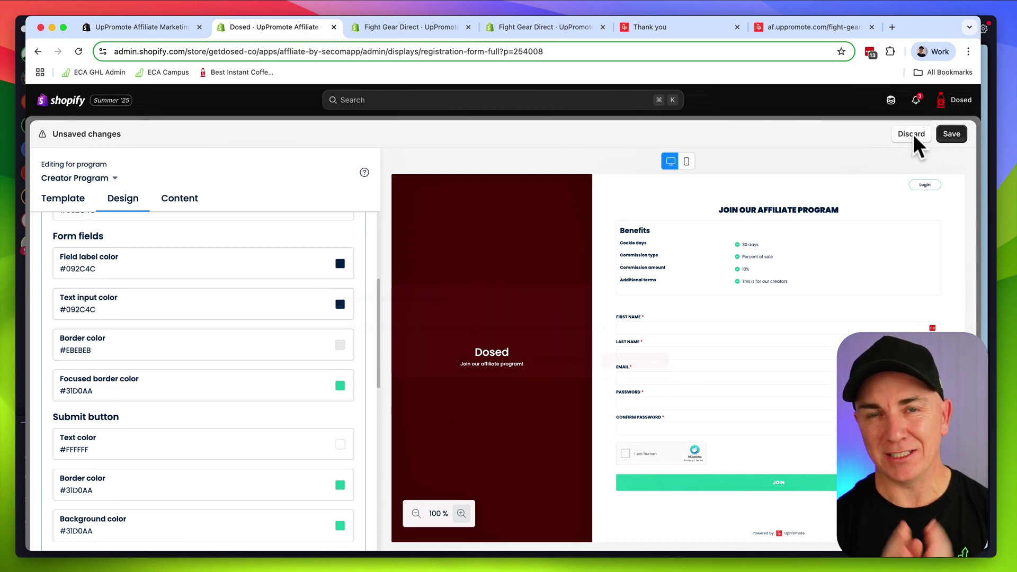
Confirm the discard, then review the Add affiliate form and return to the affiliates list
{"action": "left_click", "coordinate": [627, 343]}
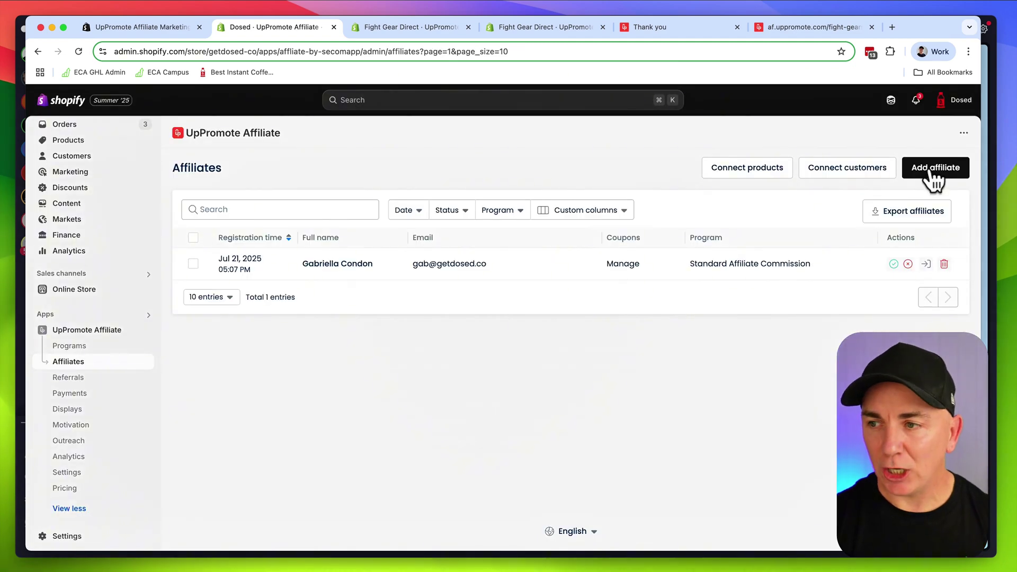
{"action": "left_click", "coordinate": [931, 170]}
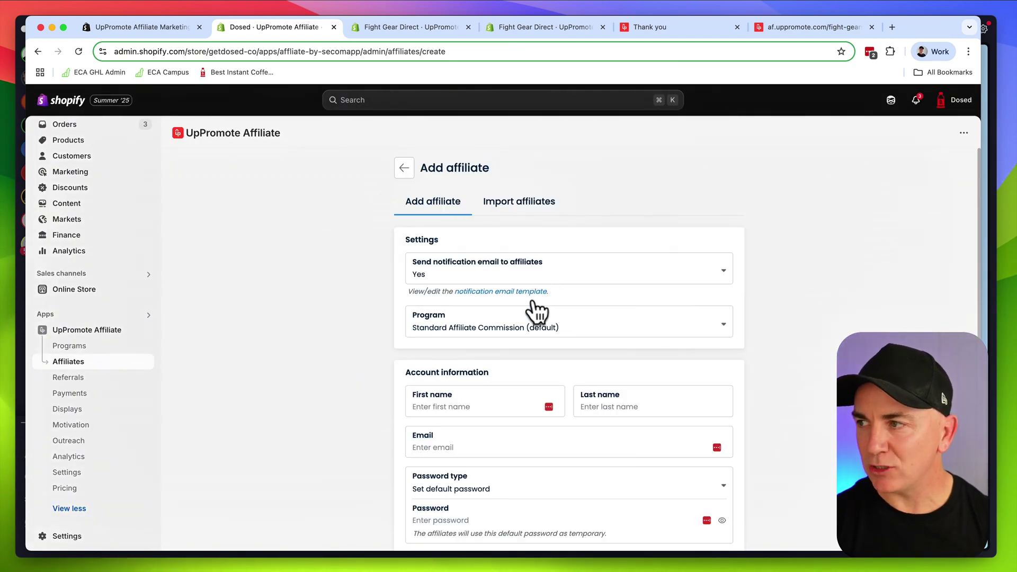
{"action": "scroll", "coordinate": [533, 302], "scroll_direction": "down", "scroll_amount": 2}
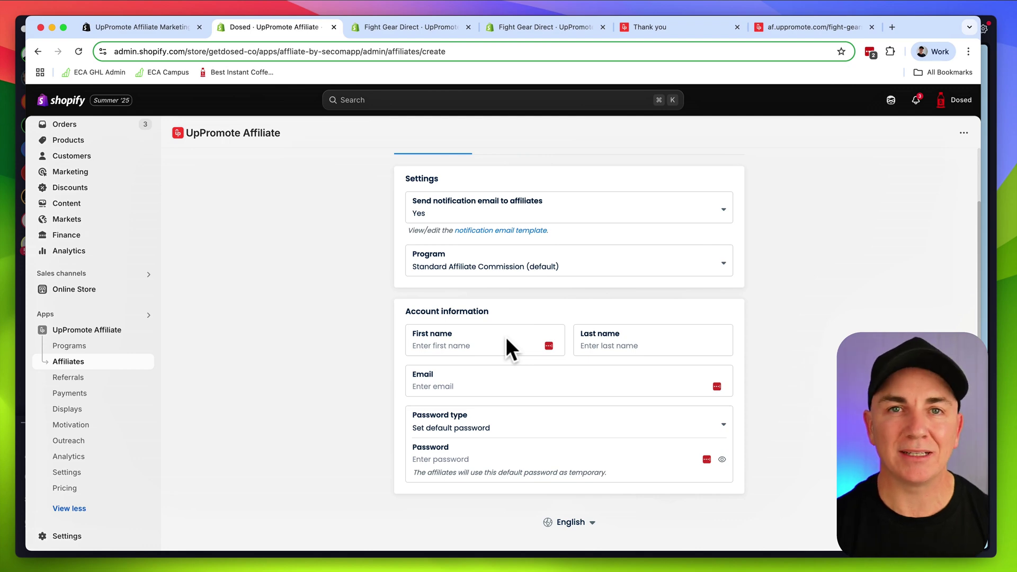
{"action": "scroll", "coordinate": [506, 340], "scroll_direction": "up", "scroll_amount": 2}
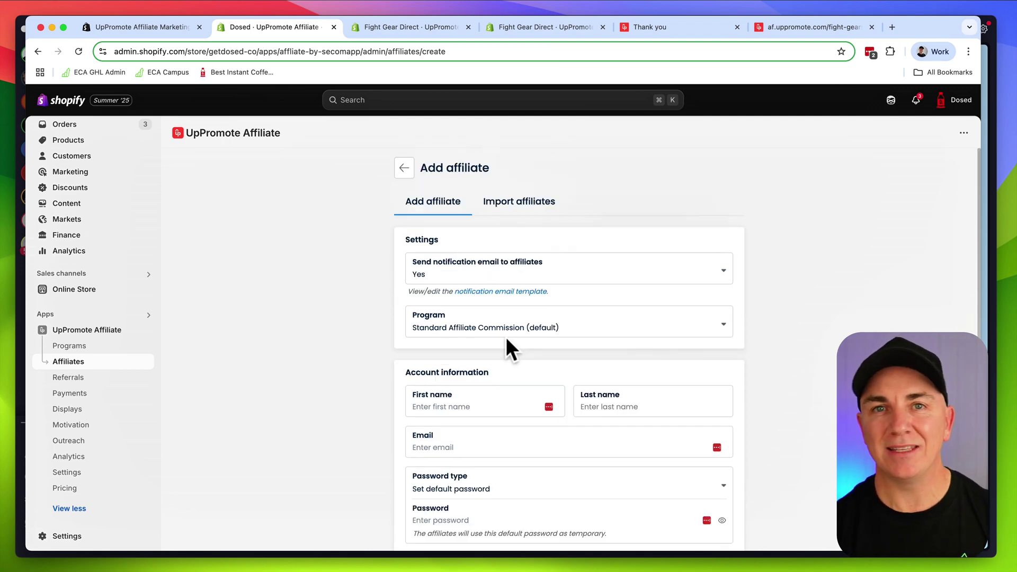
{"action": "left_click", "coordinate": [404, 168]}
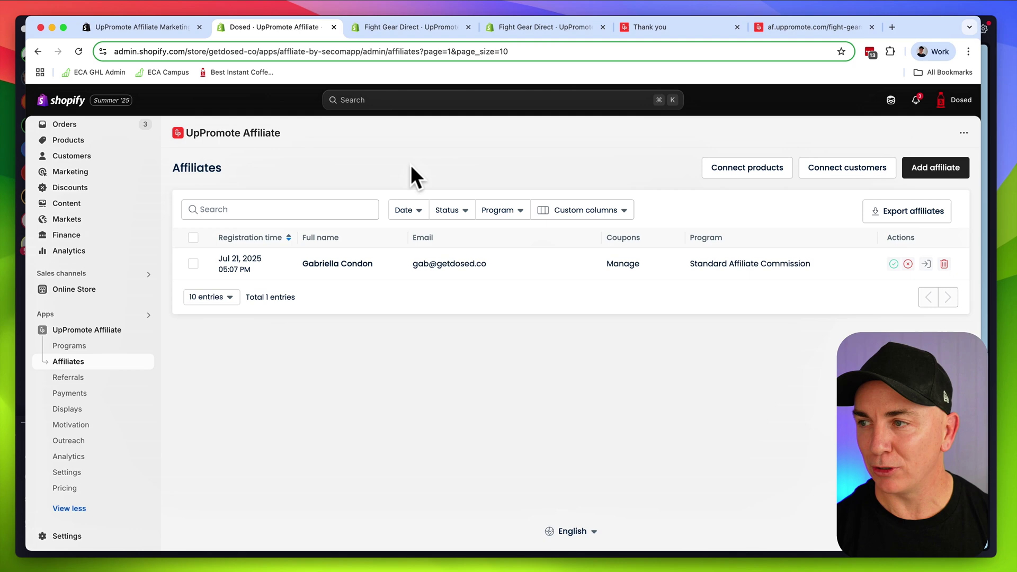
View the Connect customers page and its Connect customer dialog without linking anyone
{"action": "left_click", "coordinate": [833, 173]}
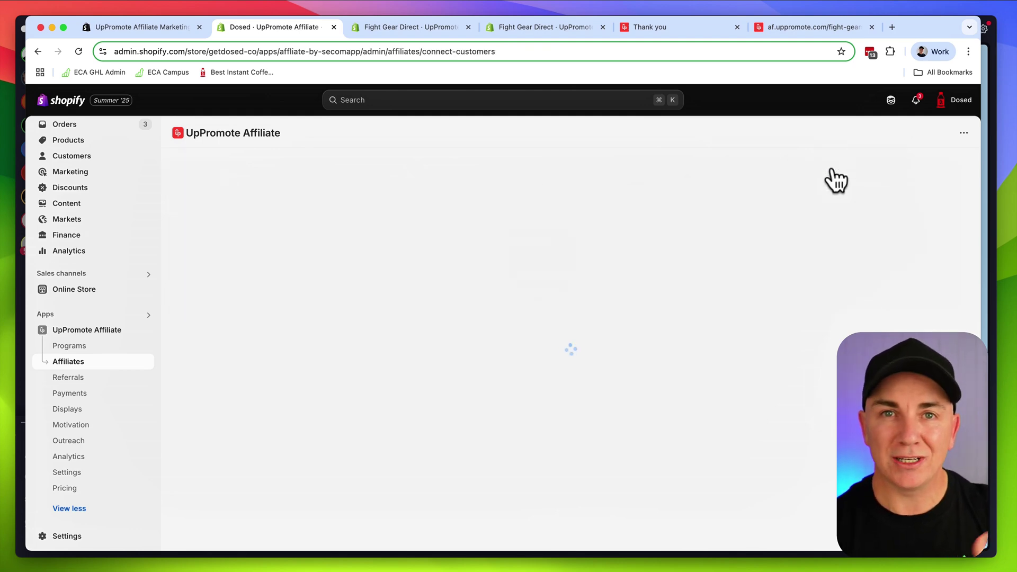
{"action": "left_click", "coordinate": [588, 344]}
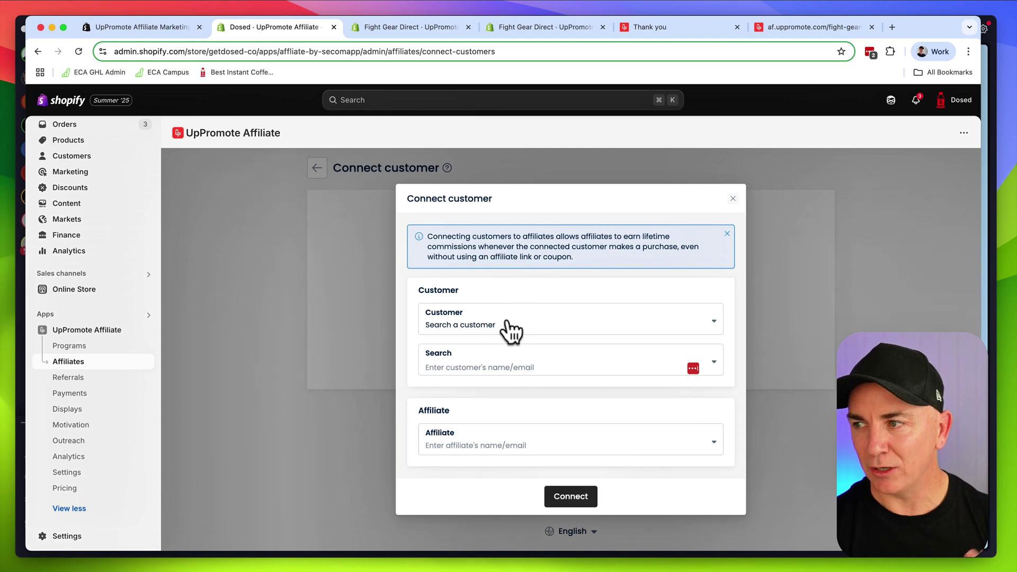
{"action": "left_click", "coordinate": [733, 199]}
{"action": "left_click", "coordinate": [317, 168]}
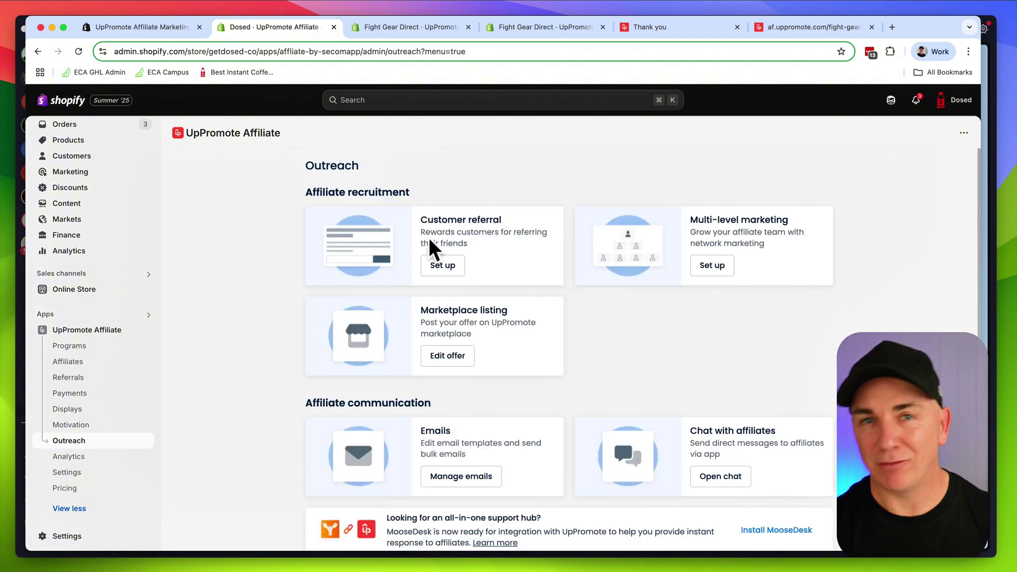
Look at the Customer referral setup, then return to the Outreach overview
{"action": "left_click_drag", "start_coordinate": [419, 219], "coordinate": [509, 222]}
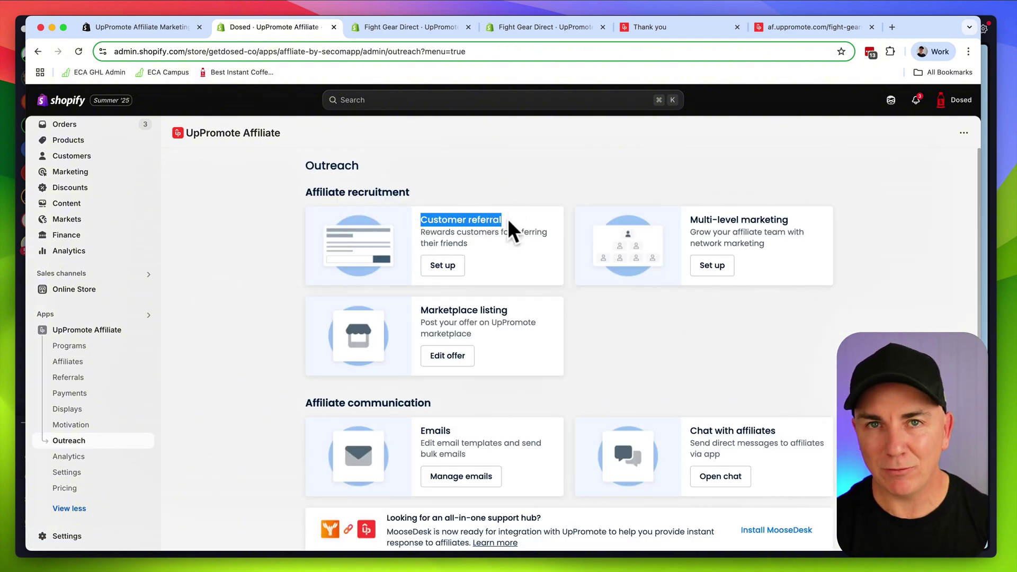
{"action": "left_click", "coordinate": [509, 222]}
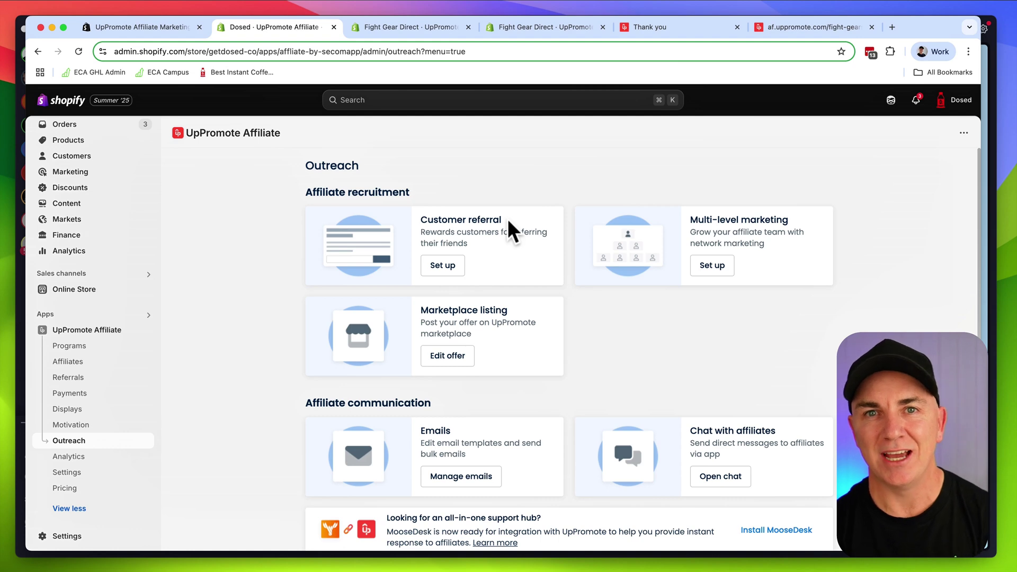
{"action": "left_click", "coordinate": [448, 266]}
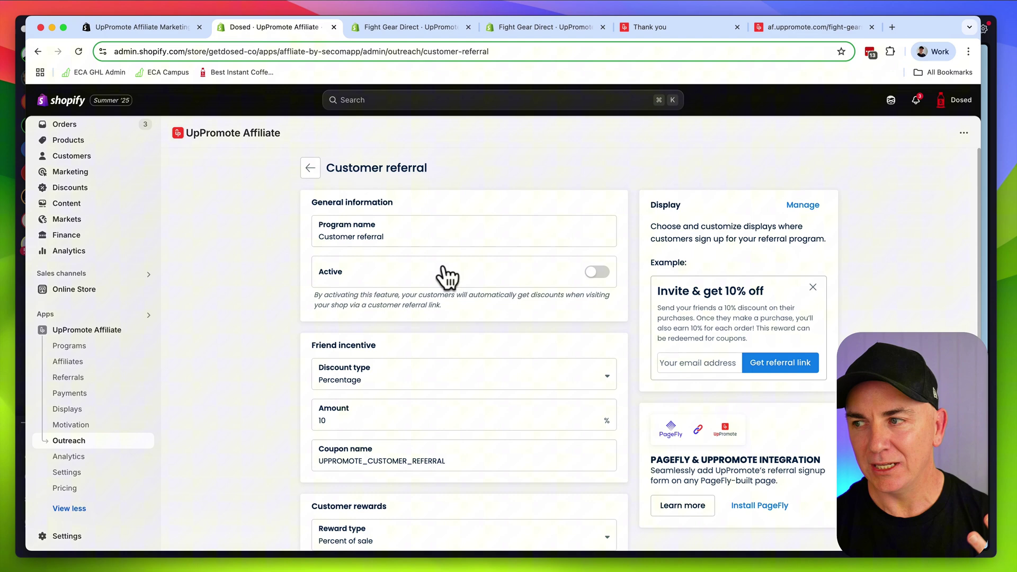
{"action": "left_click", "coordinate": [322, 171]}
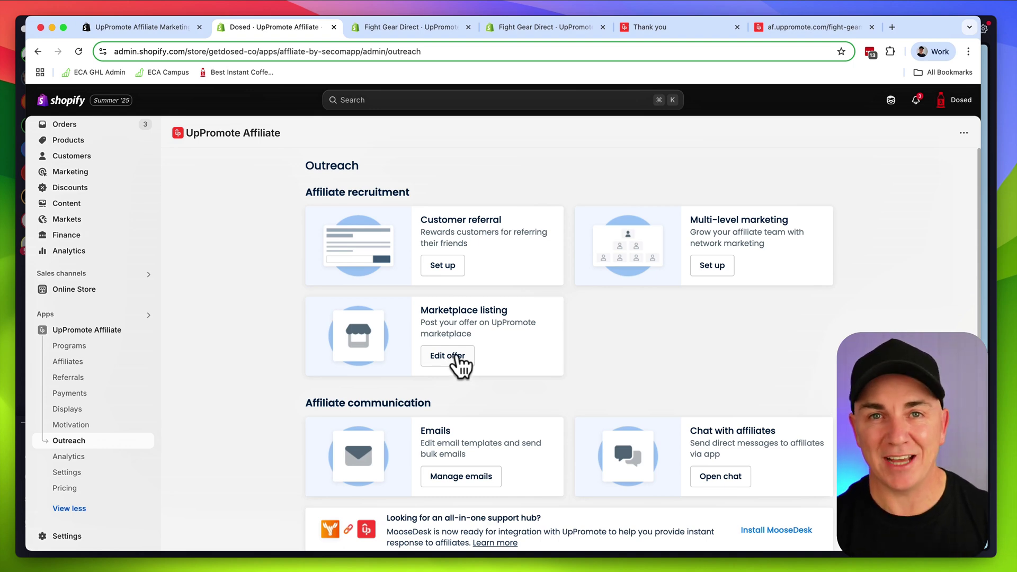
Review the affiliate email templates, including the Pending affiliates email, and return to Outreach
{"action": "scroll", "coordinate": [506, 363], "scroll_direction": "down", "scroll_amount": 2}
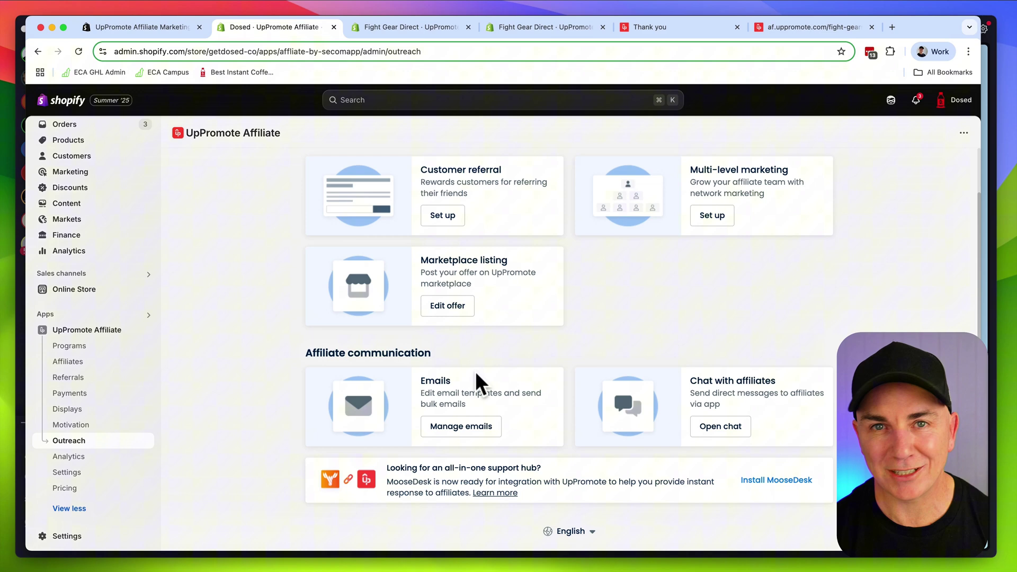
{"action": "left_click", "coordinate": [464, 426]}
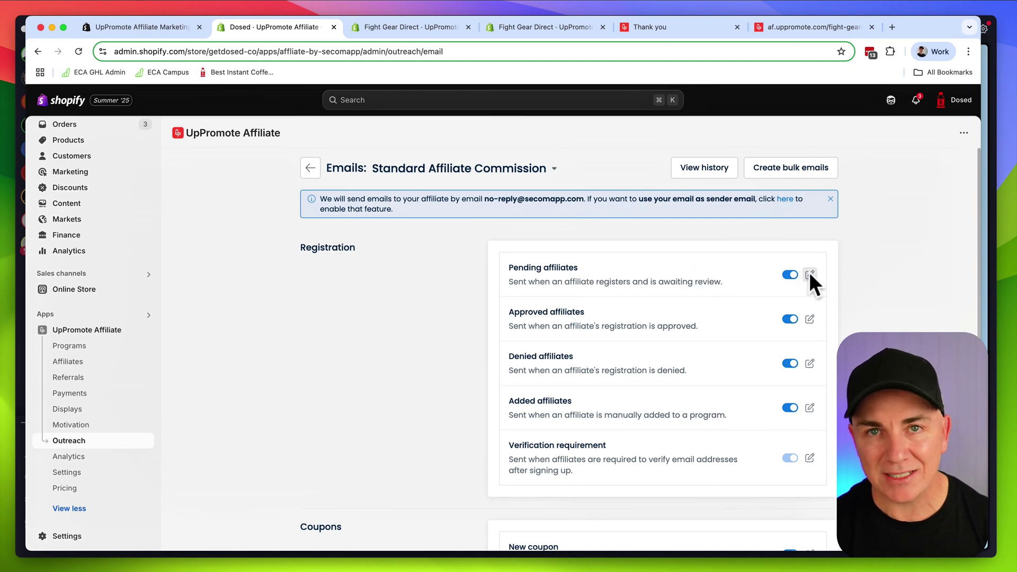
{"action": "left_click", "coordinate": [809, 275]}
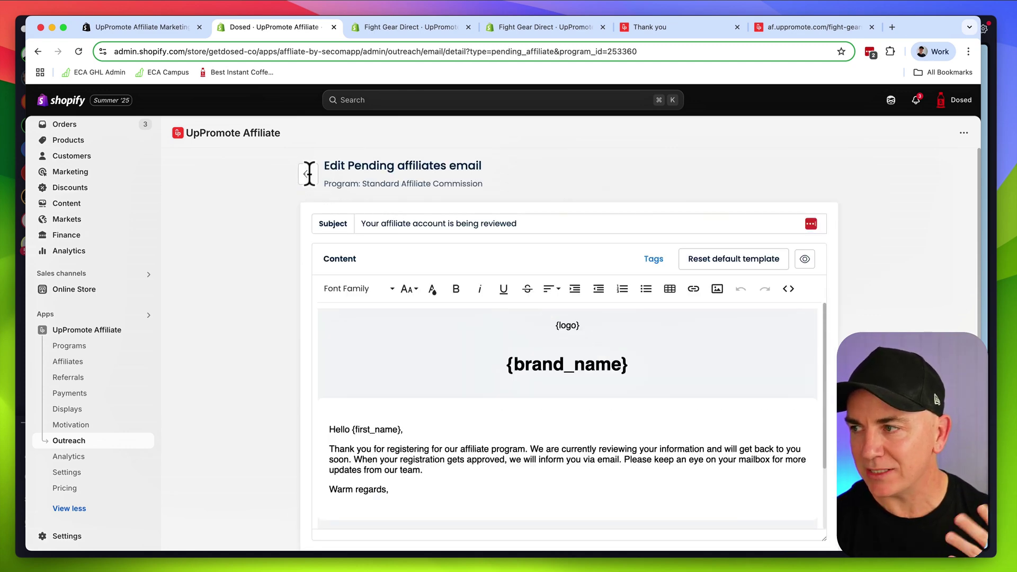
{"action": "left_click", "coordinate": [308, 173]}
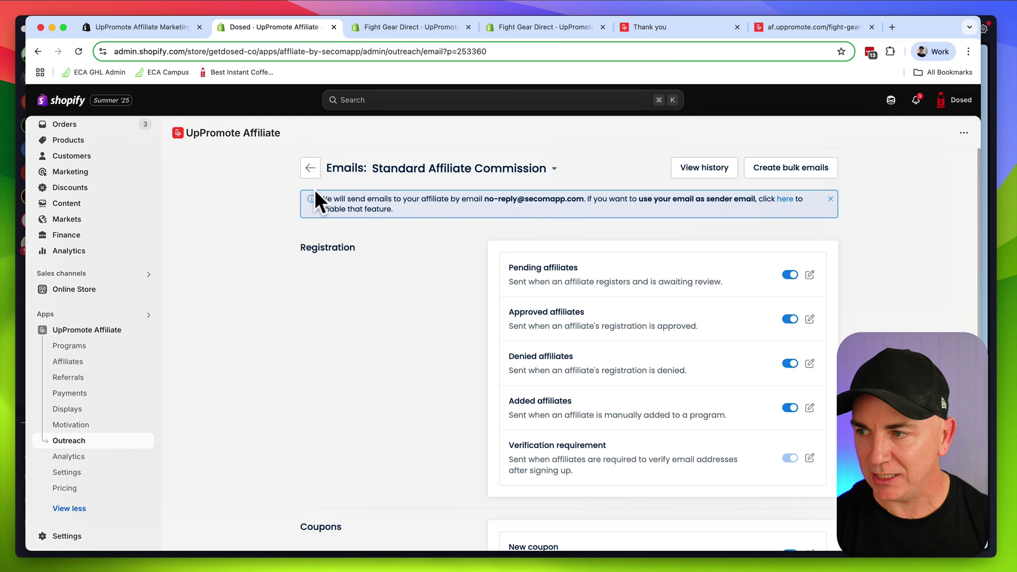
{"action": "left_click", "coordinate": [313, 170]}
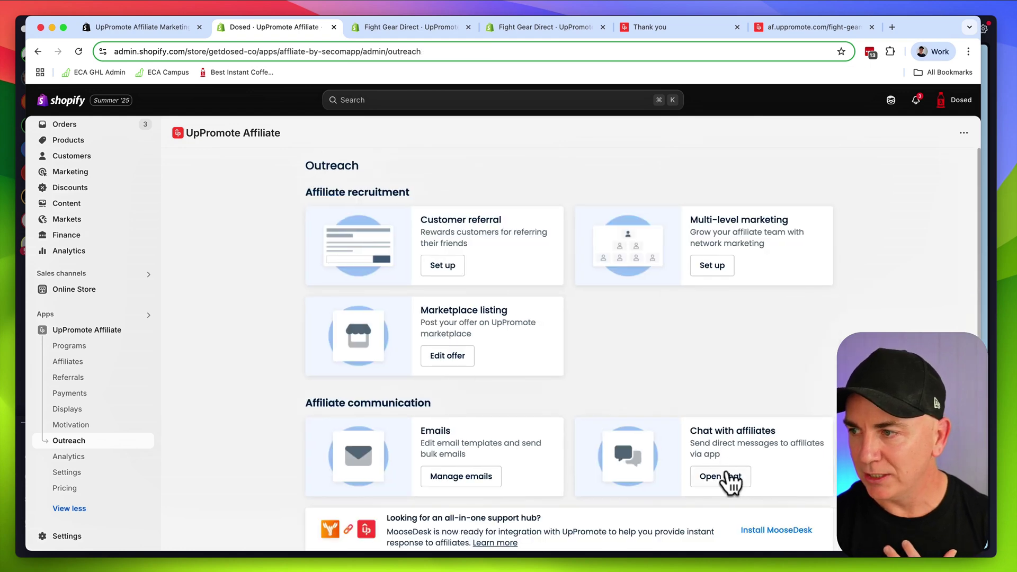
Open the Bonuses setup from the Motivation section
{"action": "left_click", "coordinate": [227, 336]}
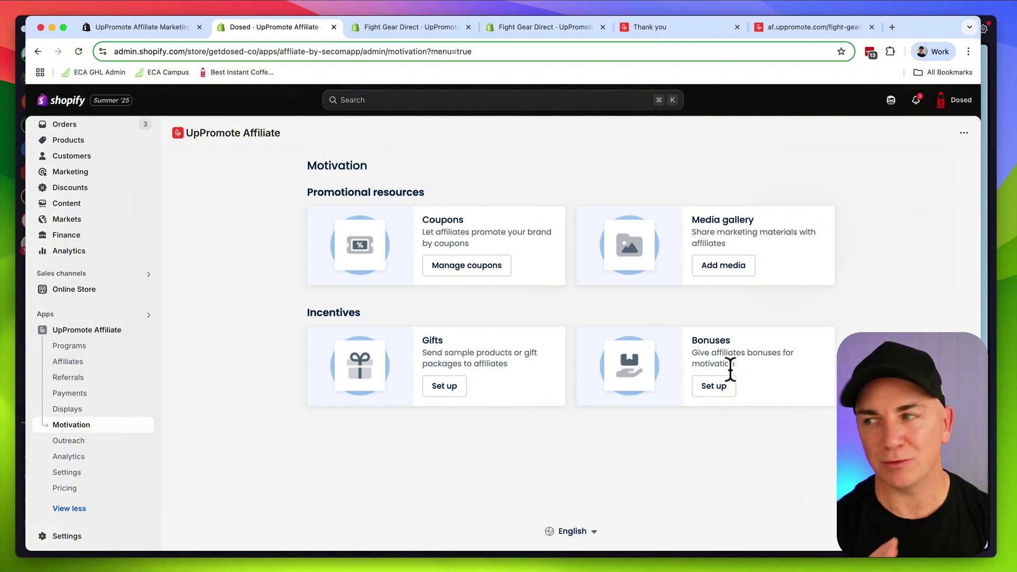
{"action": "left_click", "coordinate": [716, 387]}
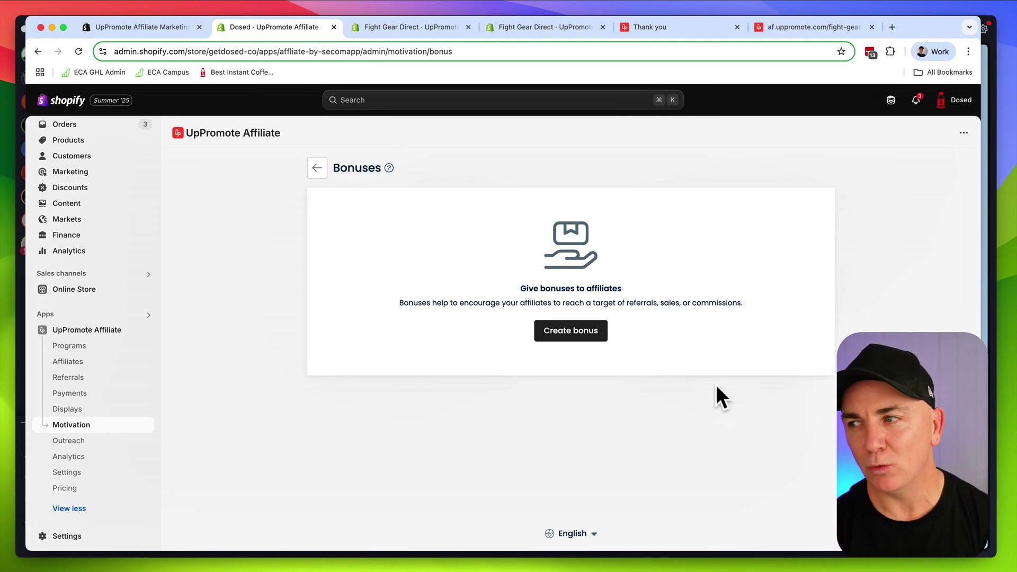
Start a bonus titled 'Gold' for Creator Program with a target of 20 referrals
{"action": "left_click", "coordinate": [580, 331]}
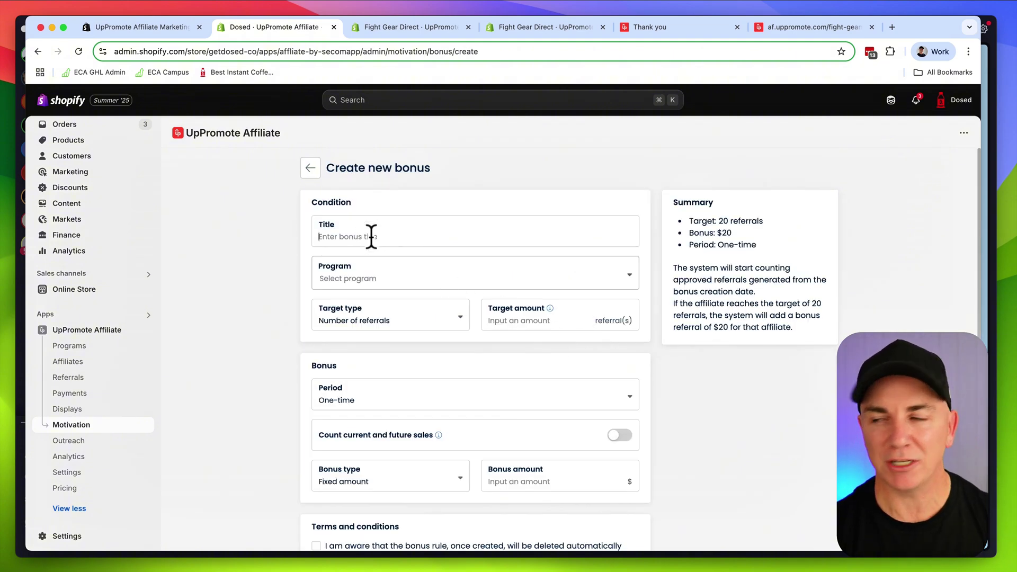
{"action": "type", "text": "Gold Affiliate Bonus"}
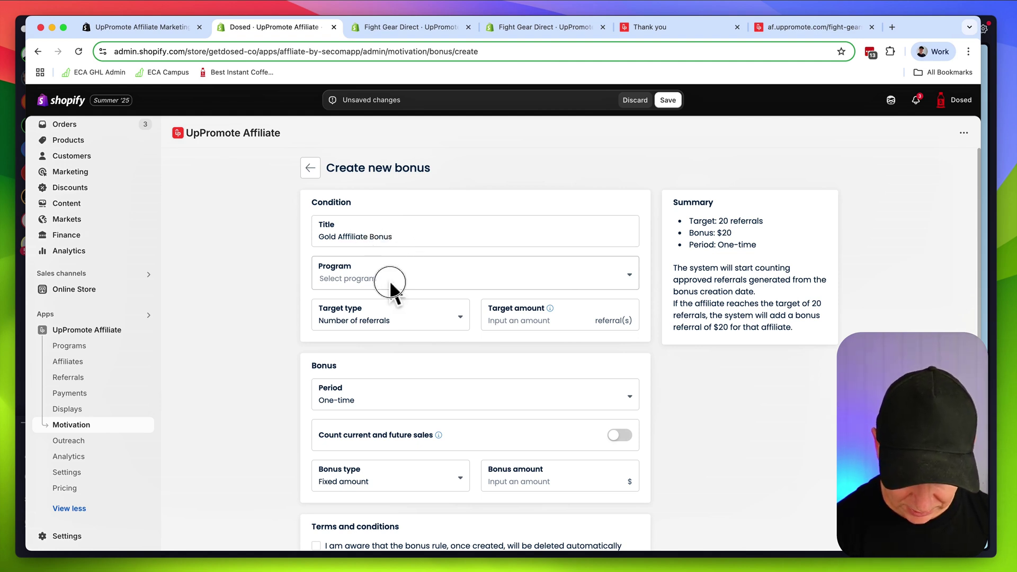
{"action": "left_click", "coordinate": [391, 289]}
{"action": "left_click", "coordinate": [361, 353]}
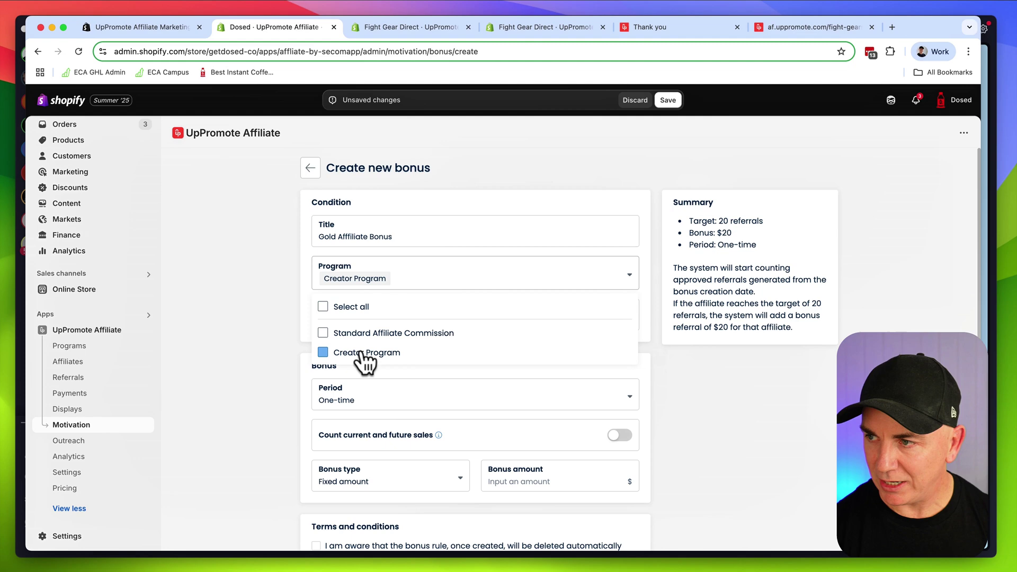
{"action": "left_click", "coordinate": [241, 289]}
{"action": "left_click", "coordinate": [364, 324]}
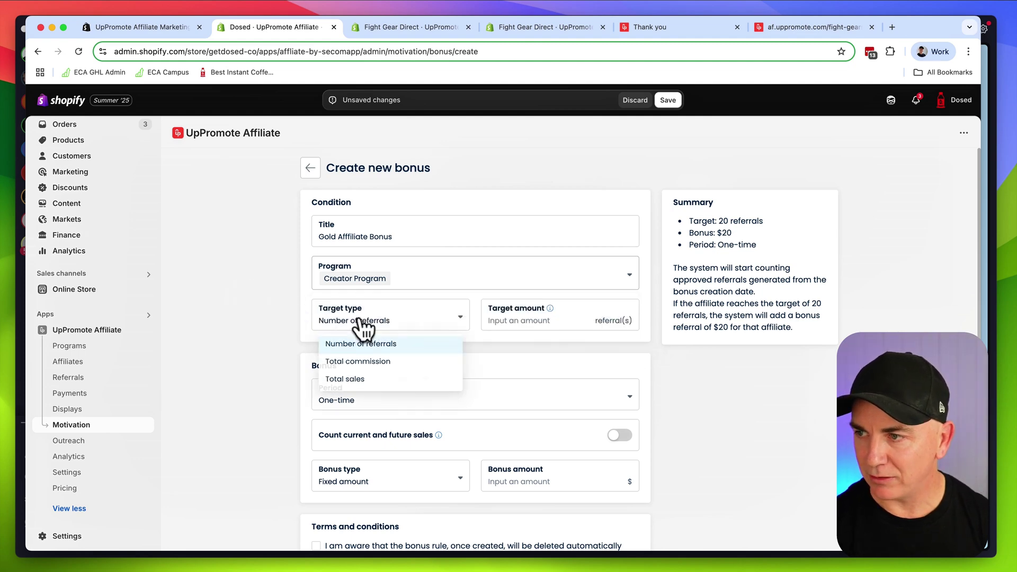
{"action": "left_click", "coordinate": [598, 326]}
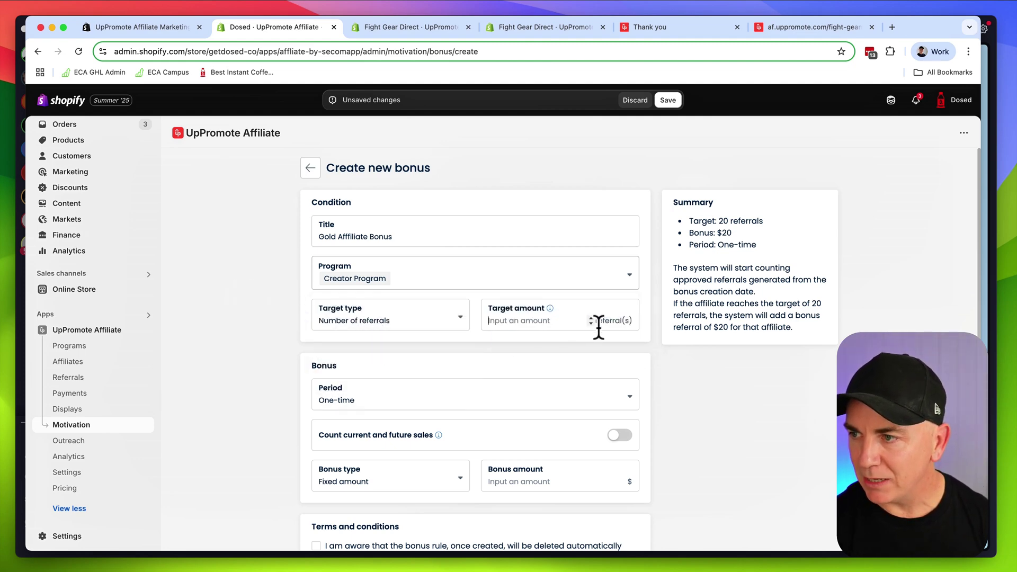
{"action": "type", "text": "20"}
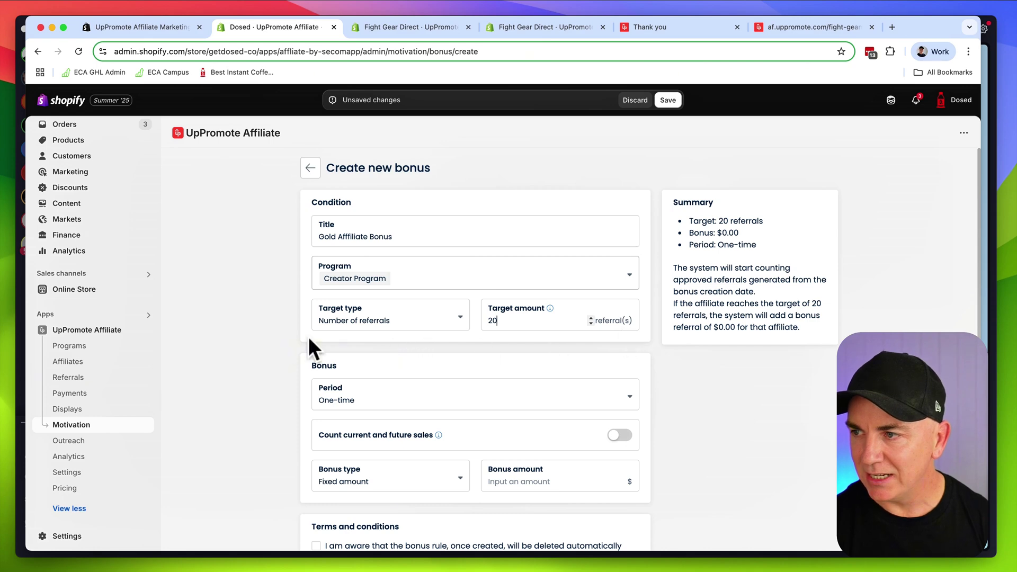
Make the bonus a one-time, fixed amount of $500
{"action": "scroll", "coordinate": [286, 335], "scroll_direction": "down", "scroll_amount": 2}
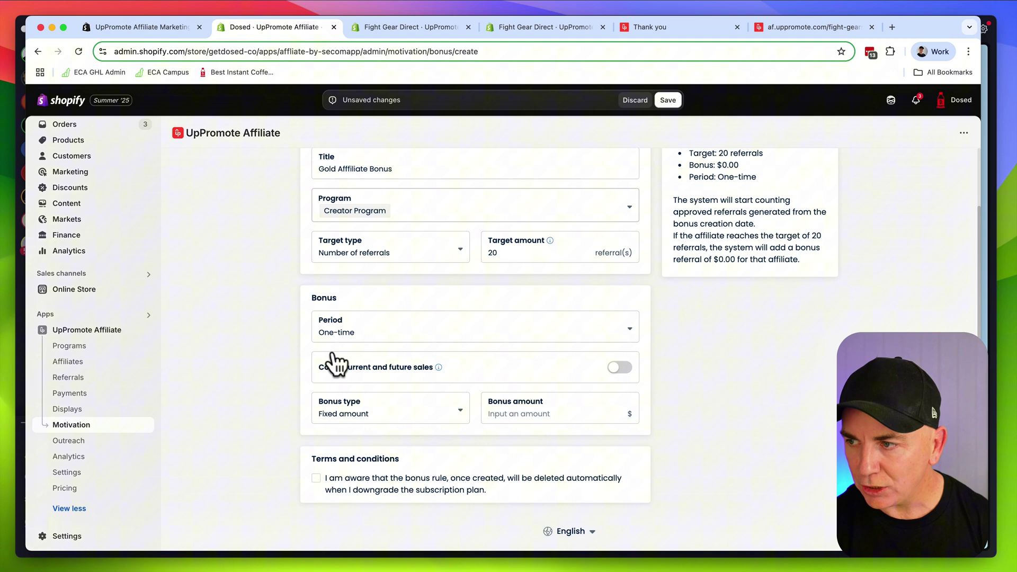
{"action": "left_click", "coordinate": [351, 338]}
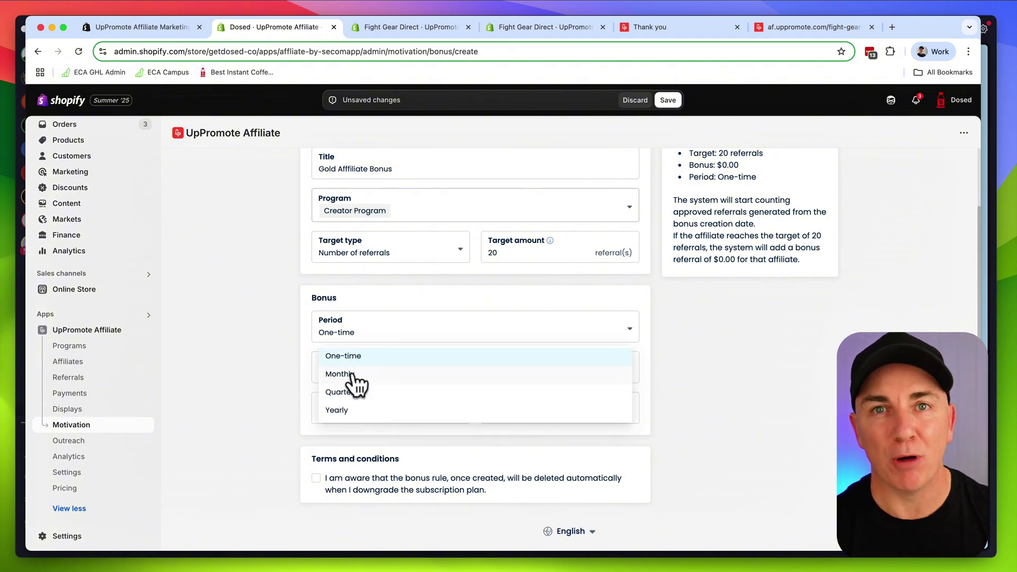
{"action": "left_click", "coordinate": [269, 341]}
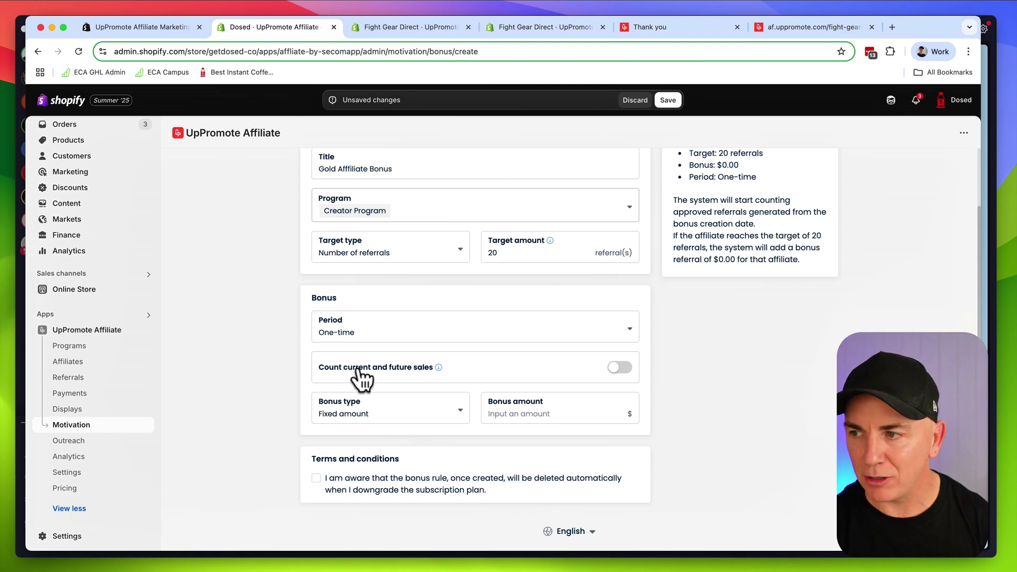
{"action": "left_click", "coordinate": [380, 413]}
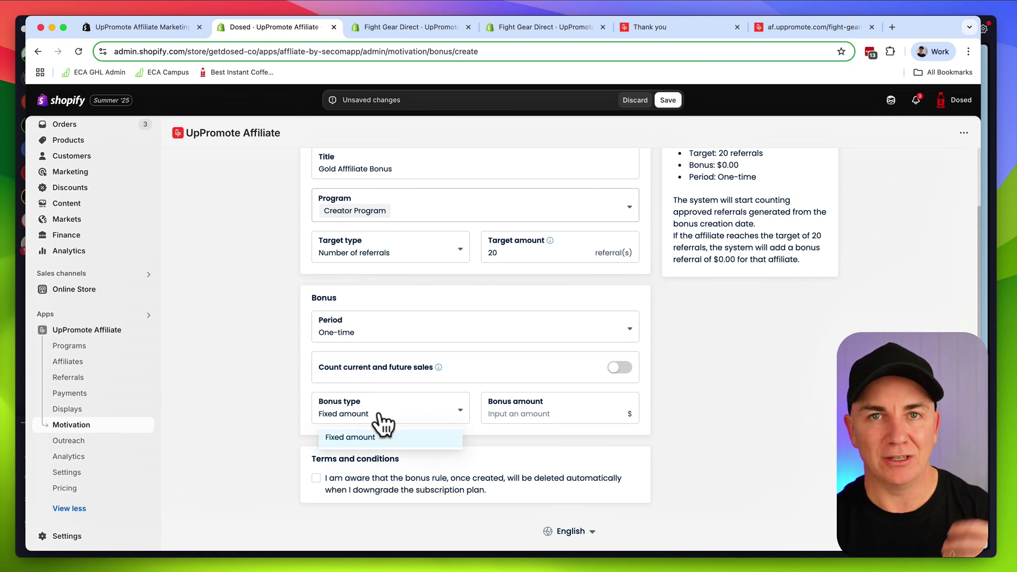
{"action": "left_click", "coordinate": [261, 390]}
{"action": "left_click", "coordinate": [516, 410]}
{"action": "type", "text": "500"}
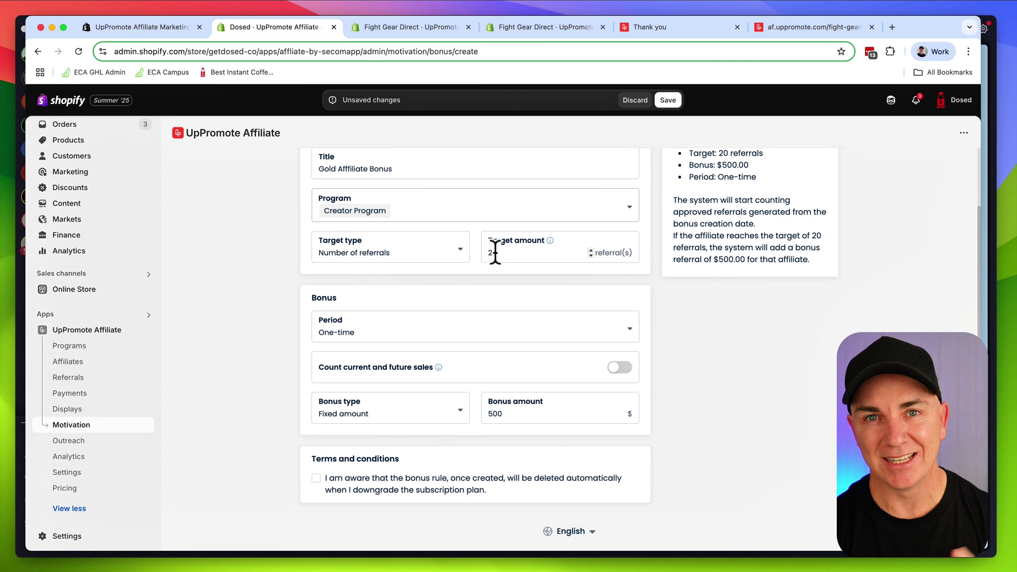
Browse Fight Gear Direct's referrals table, noting the $0.00 commission on a negative sale
{"action": "left_click", "coordinate": [540, 28]}
{"action": "left_click", "coordinate": [404, 27]}
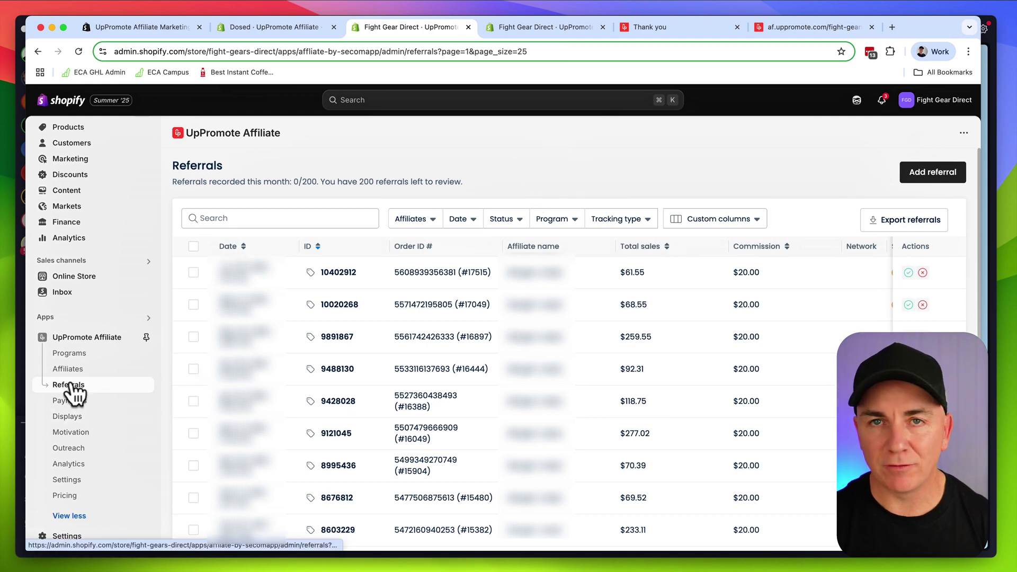
{"action": "scroll", "coordinate": [625, 318], "scroll_direction": "down", "scroll_amount": 5}
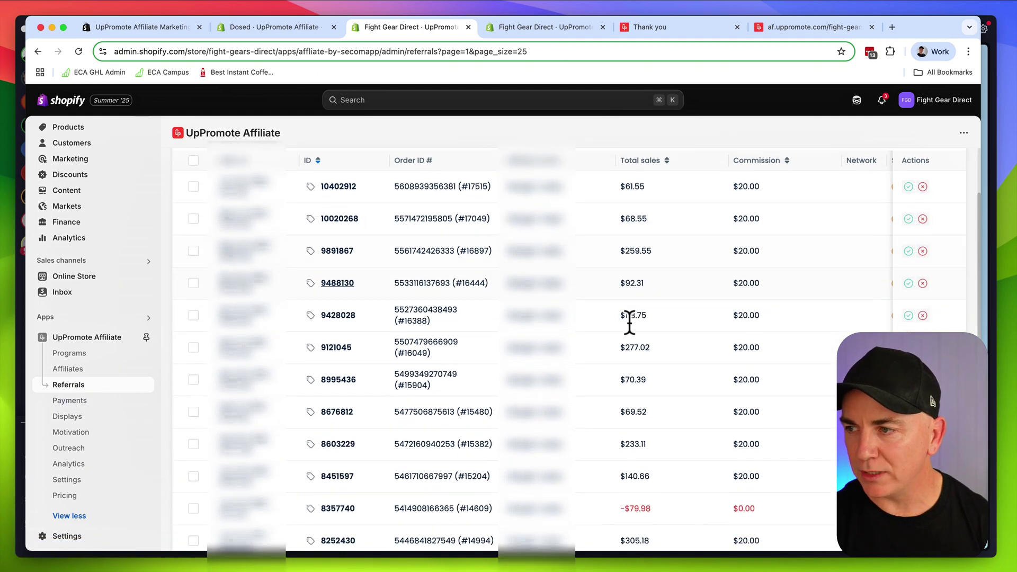
{"action": "scroll", "coordinate": [590, 326], "scroll_direction": "up", "scroll_amount": 6}
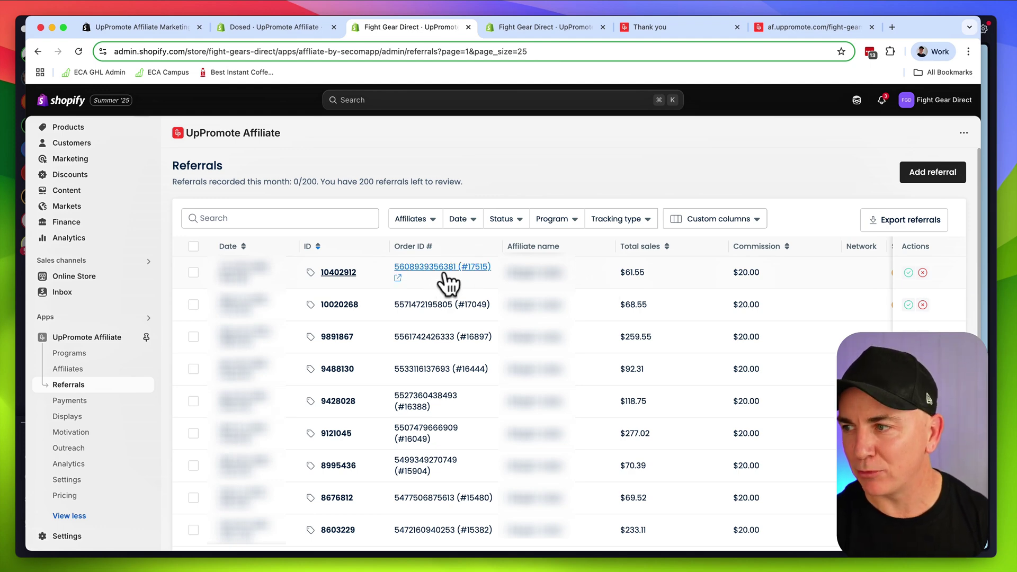
{"action": "scroll", "coordinate": [669, 326], "scroll_direction": "down", "scroll_amount": 1}
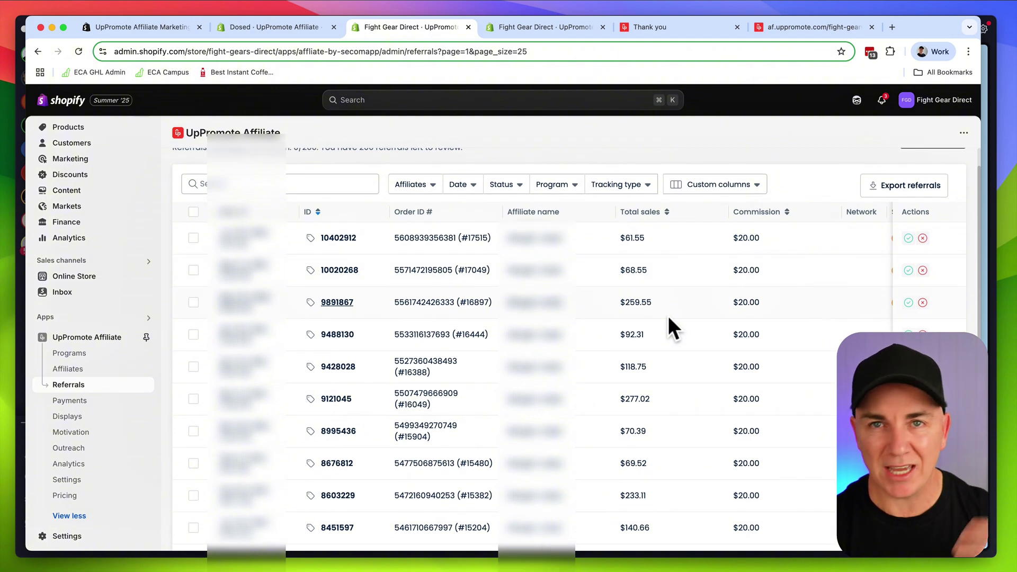
{"action": "scroll", "coordinate": [668, 327], "scroll_direction": "down", "scroll_amount": 1}
{"action": "scroll", "coordinate": [668, 319], "scroll_direction": "down", "scroll_amount": 4}
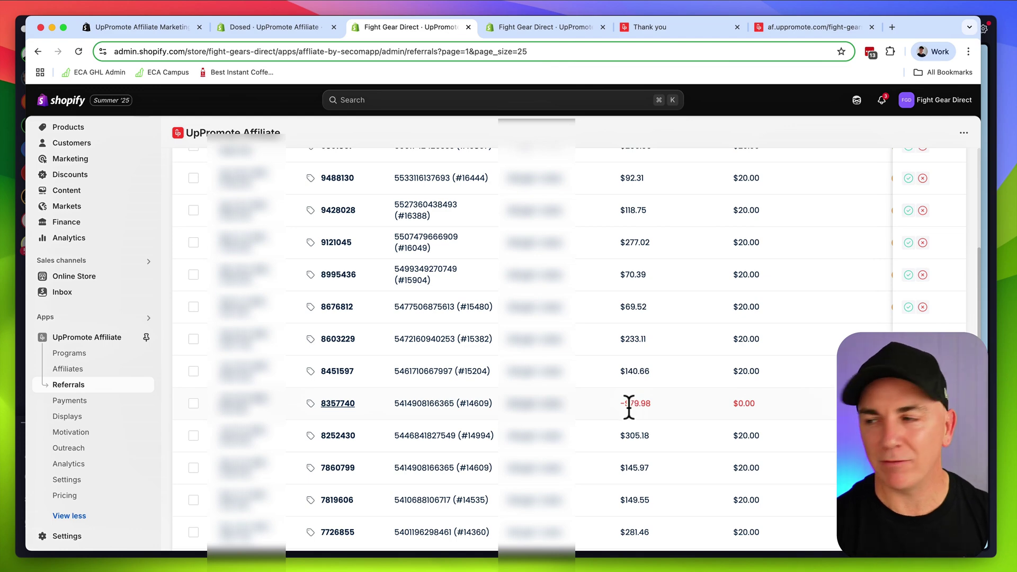
{"action": "left_click_drag", "start_coordinate": [732, 404], "coordinate": [757, 405]}
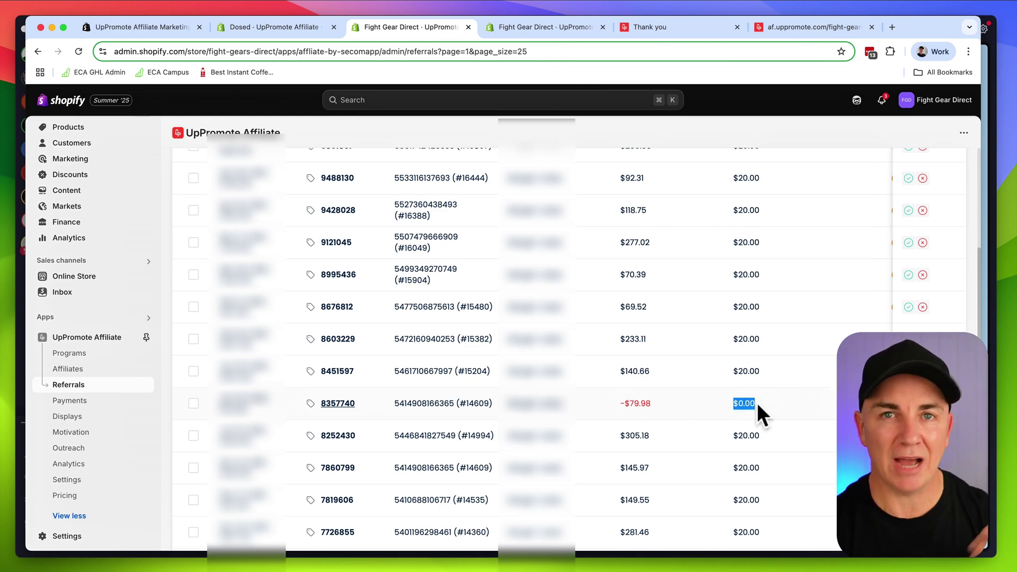
{"action": "scroll", "coordinate": [707, 401], "scroll_direction": "down", "scroll_amount": 3}
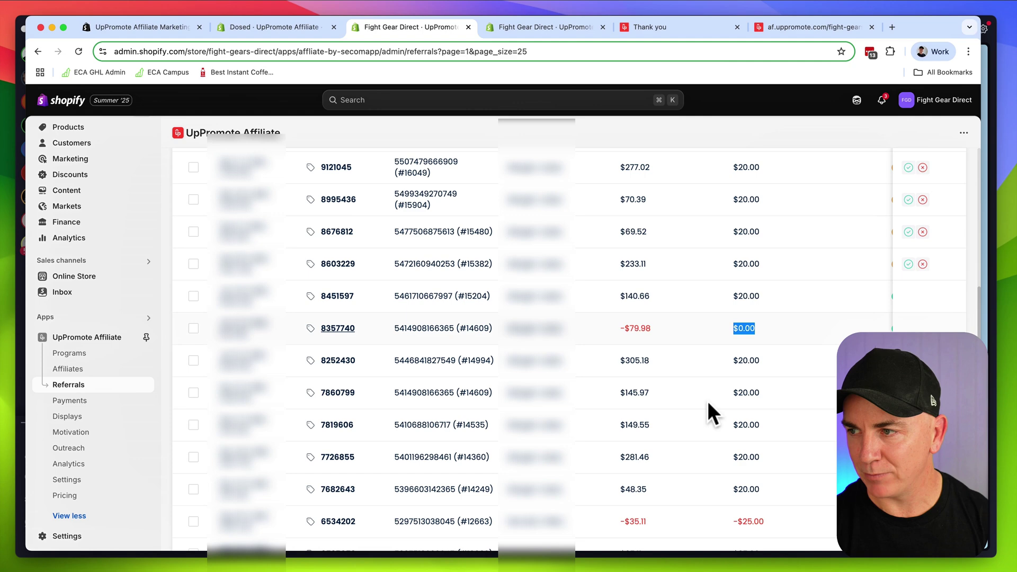
{"action": "scroll", "coordinate": [707, 401], "scroll_direction": "up", "scroll_amount": 5}
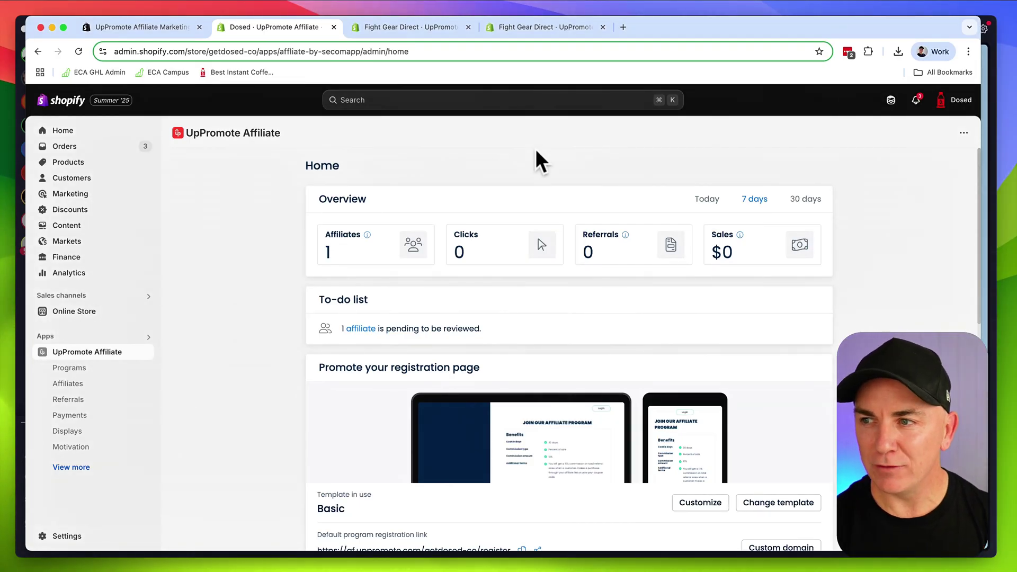
Ask Sidekick for 'customes that have purchased 2' and open the resulting 95-customer segment
{"action": "left_click", "coordinate": [76, 179]}
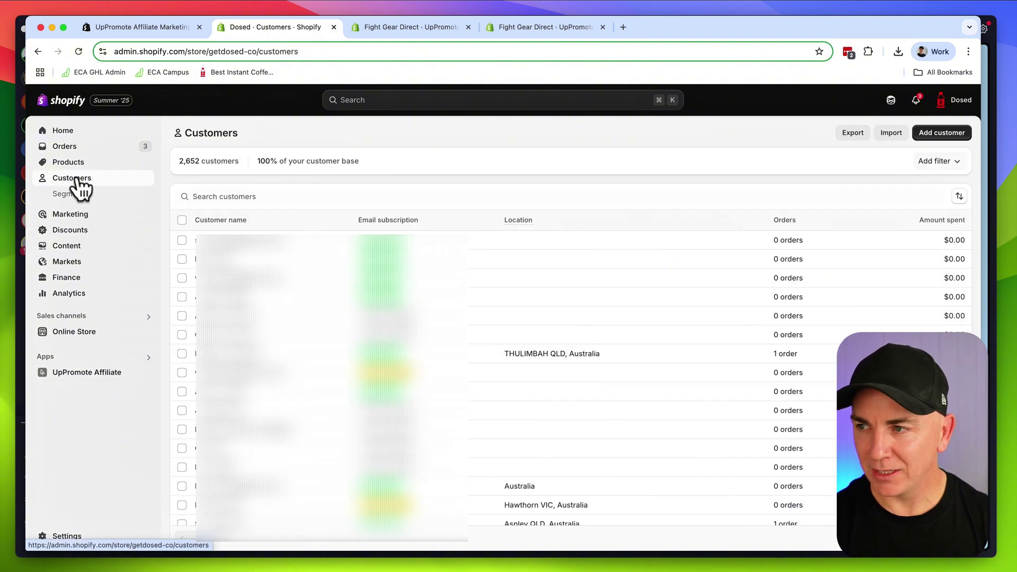
{"action": "left_click", "coordinate": [890, 102]}
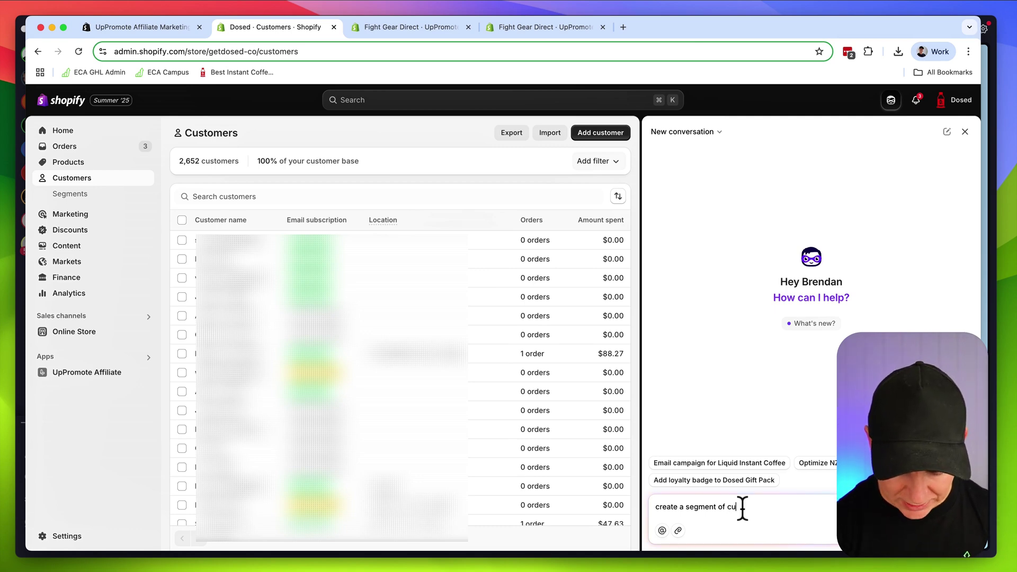
{"action": "type", "text": "customes that "}
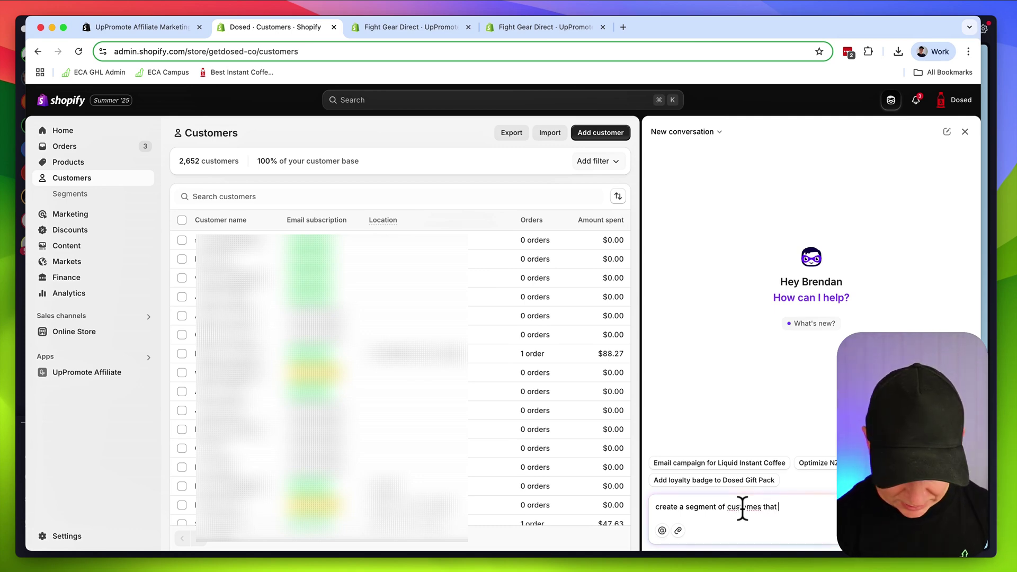
{"action": "type", "text": "have purchased 2 or more times"}
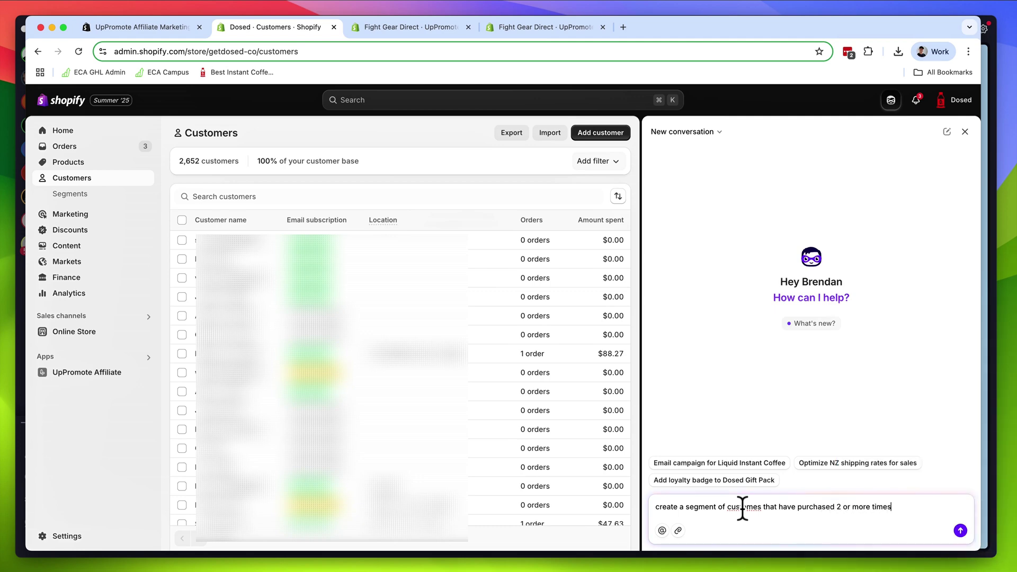
{"action": "key", "text": "Return"}
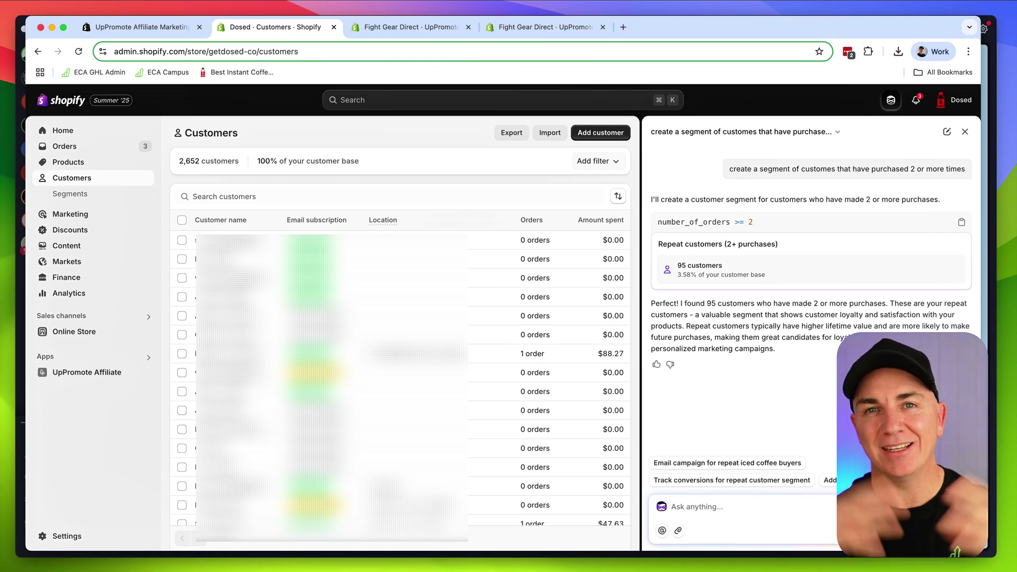
{"action": "left_click", "coordinate": [769, 265]}
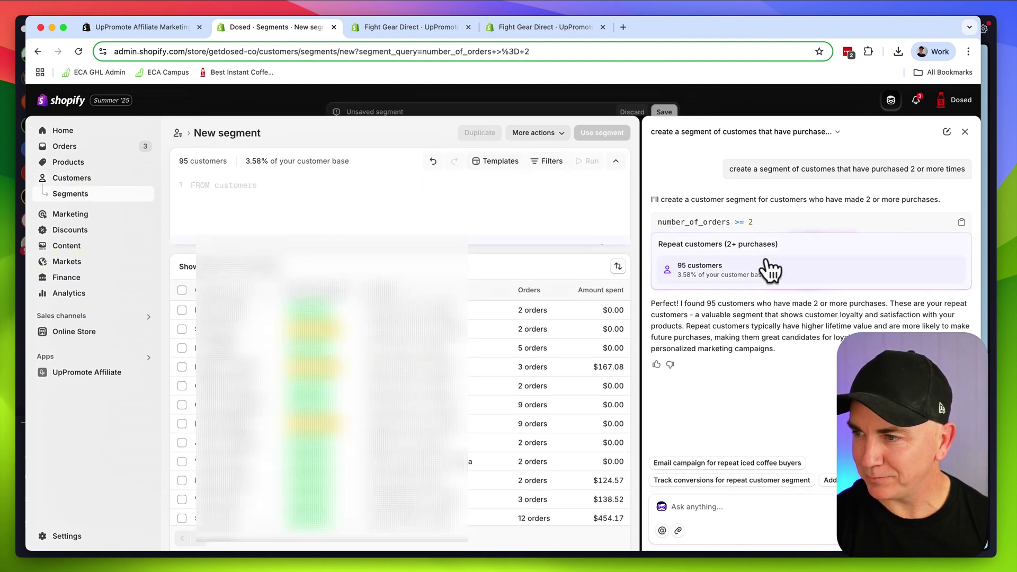
Export the segment's customers, then discard the unsaved segment
{"action": "scroll", "coordinate": [400, 318], "scroll_direction": "down", "scroll_amount": 5}
{"action": "scroll", "coordinate": [400, 318], "scroll_direction": "up", "scroll_amount": 5}
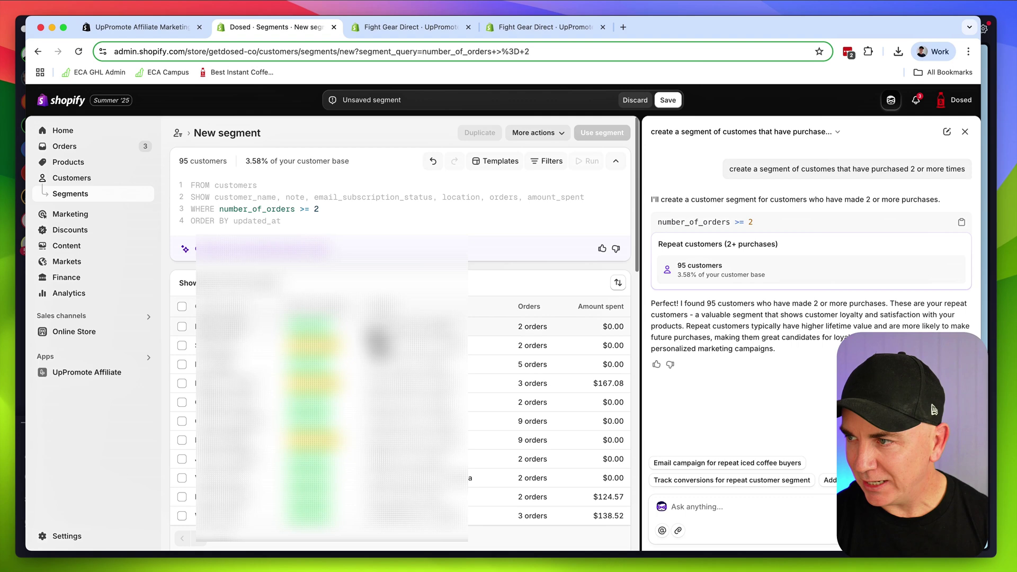
{"action": "left_click", "coordinate": [543, 133]}
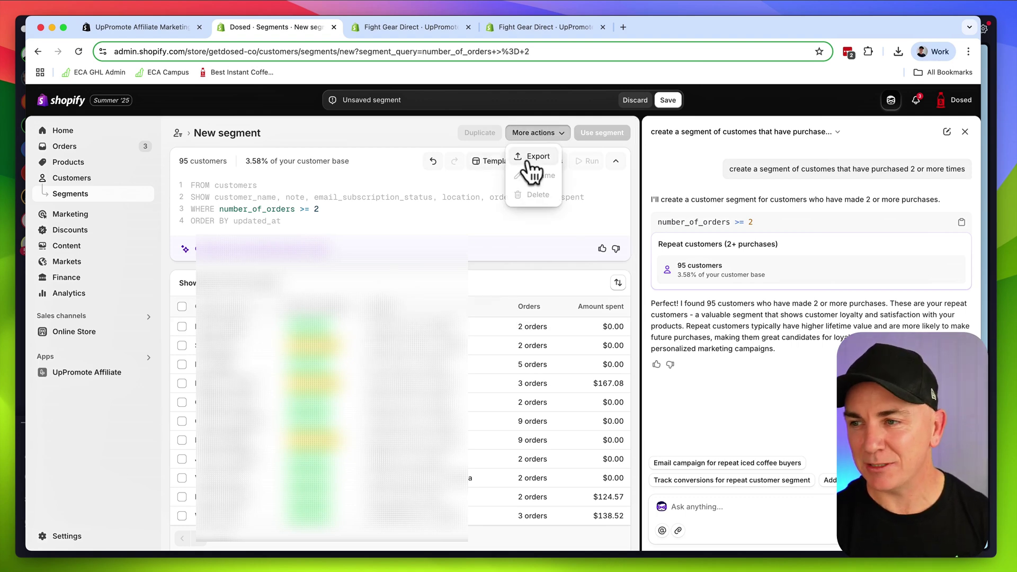
{"action": "left_click", "coordinate": [532, 156]}
{"action": "left_click", "coordinate": [648, 461]}
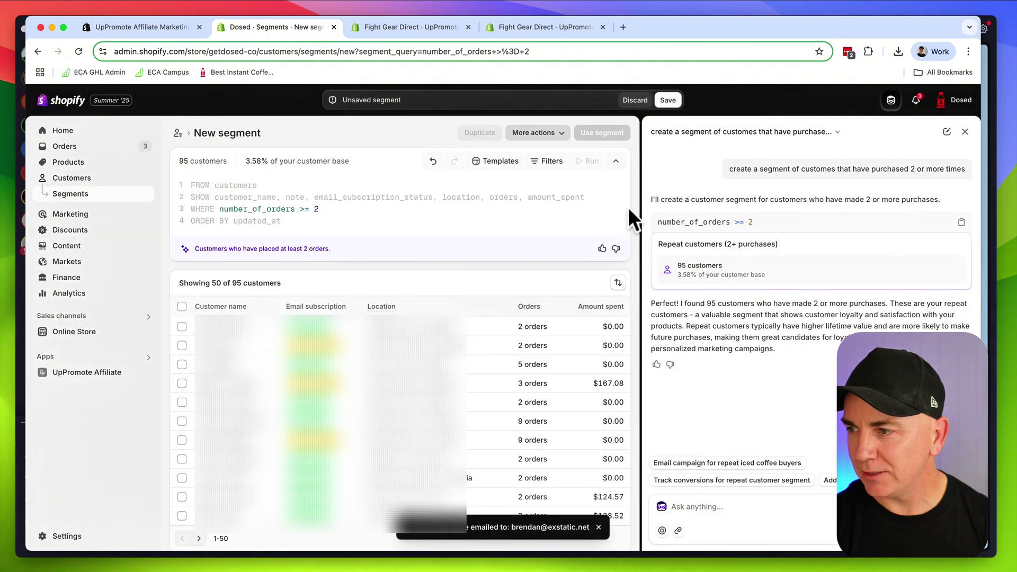
{"action": "left_click", "coordinate": [635, 100]}
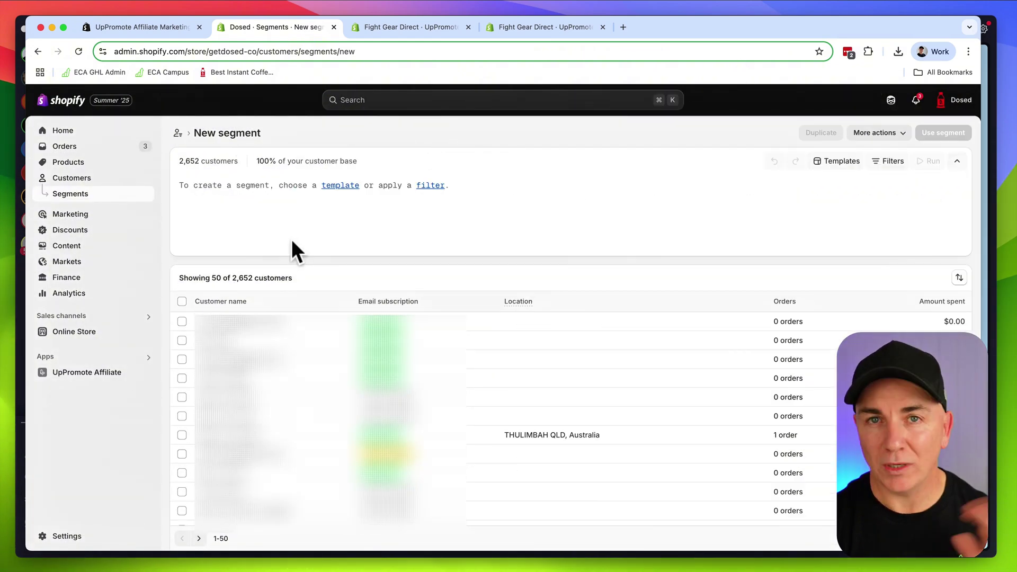
Go to the Import affiliates tab of the Add affiliate form
{"action": "left_click", "coordinate": [65, 370]}
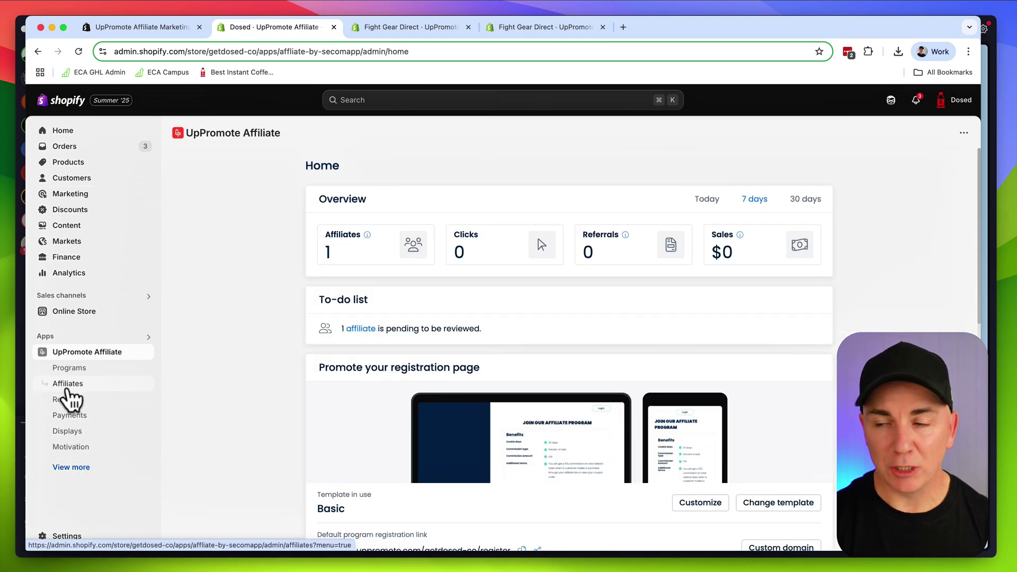
{"action": "left_click", "coordinate": [66, 388]}
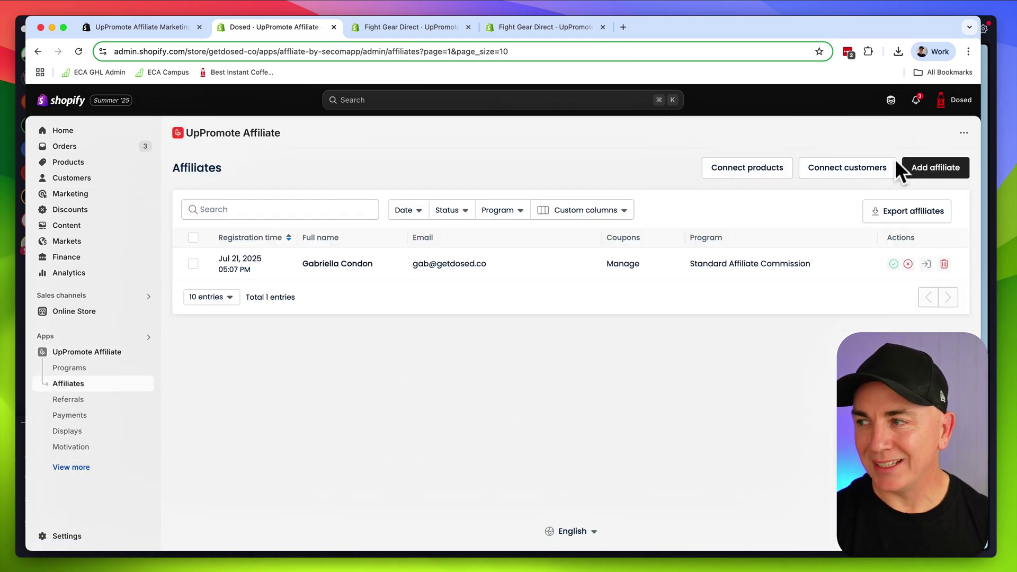
{"action": "left_click", "coordinate": [915, 169]}
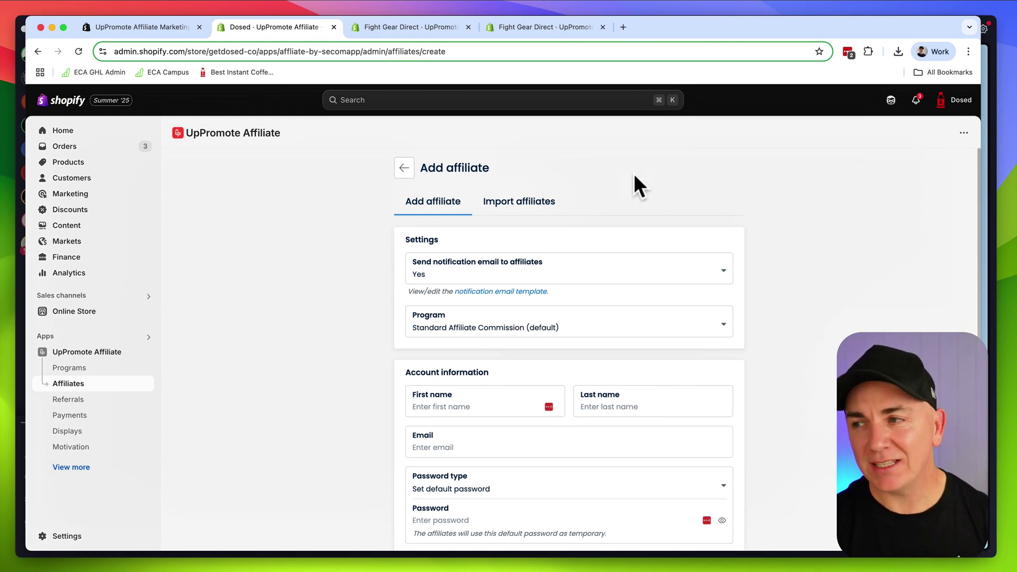
{"action": "left_click", "coordinate": [516, 202]}
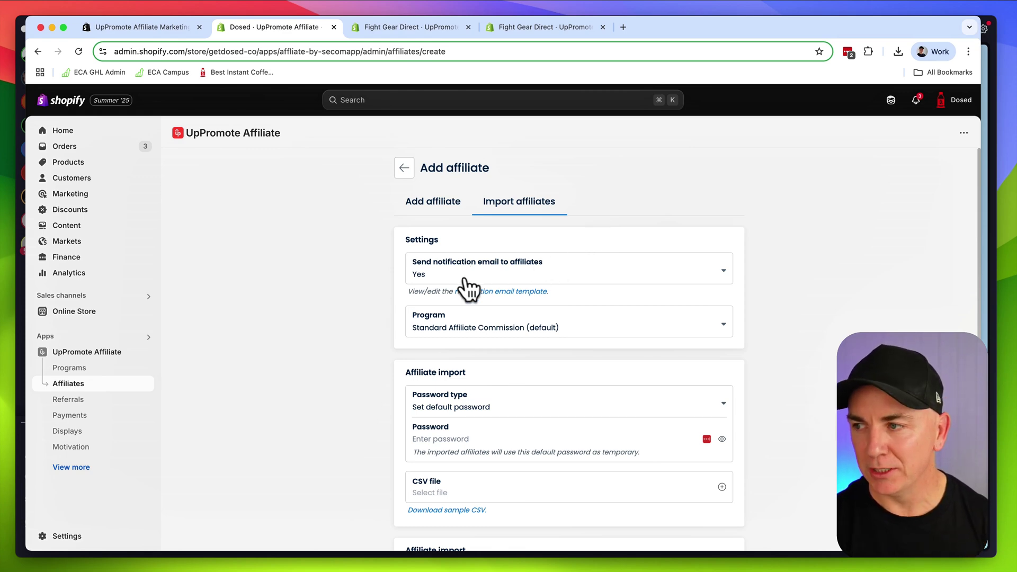
Glance at notification email settings, then download the sample import CSV and show it in Finder
{"action": "left_click", "coordinate": [489, 293]}
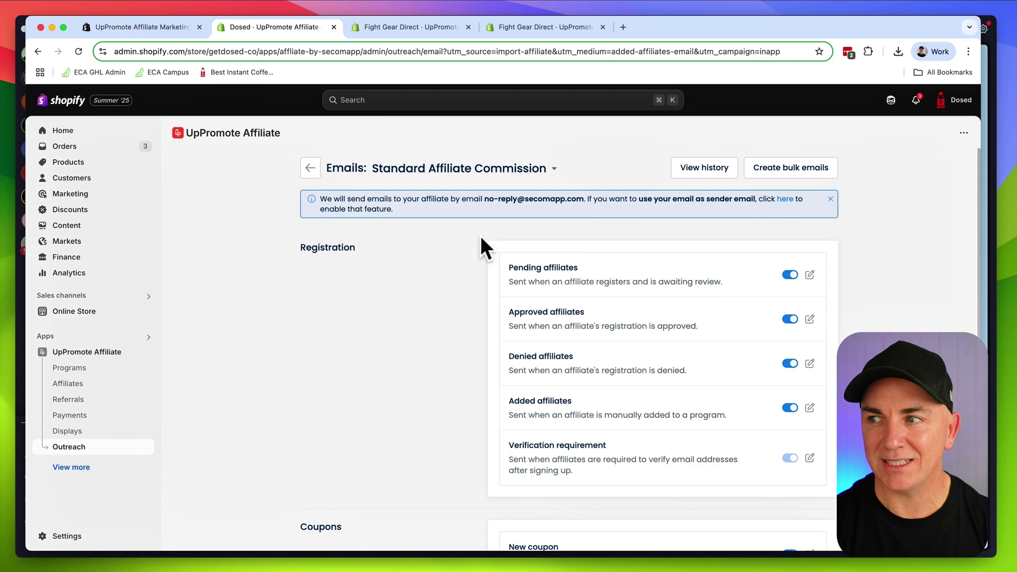
{"action": "key", "text": "super+bracketleft"}
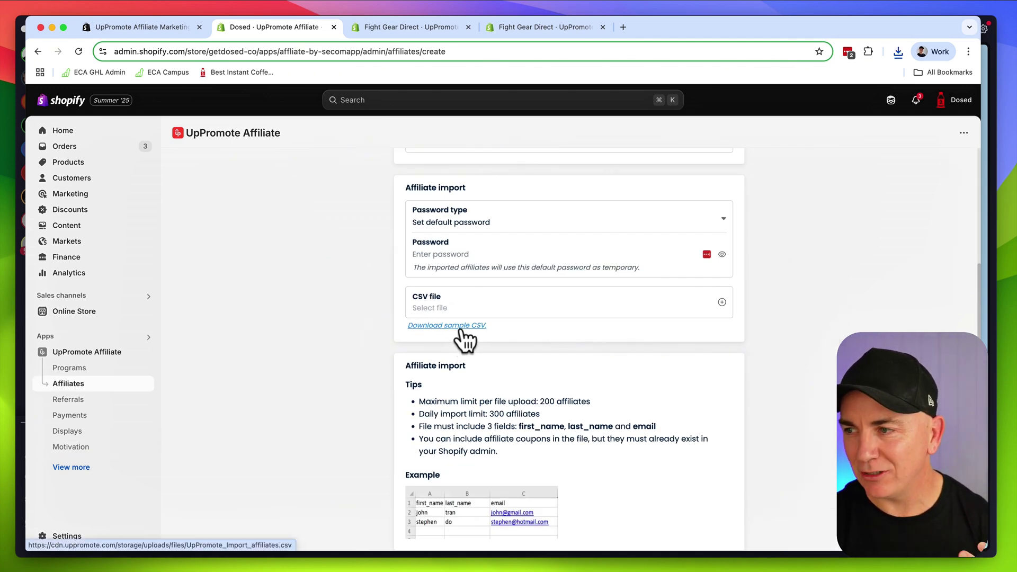
{"action": "left_click", "coordinate": [460, 326]}
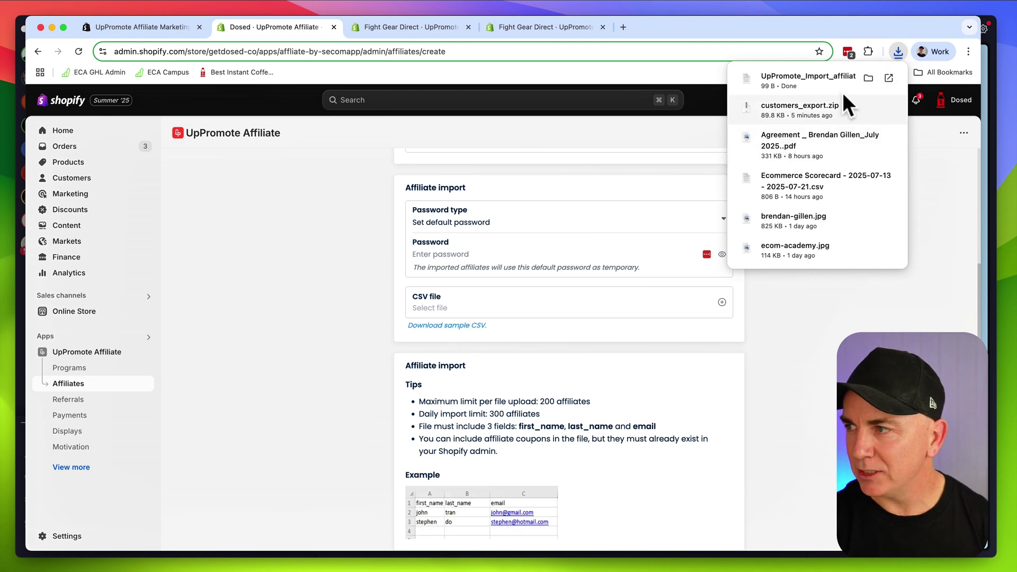
{"action": "left_click", "coordinate": [868, 79]}
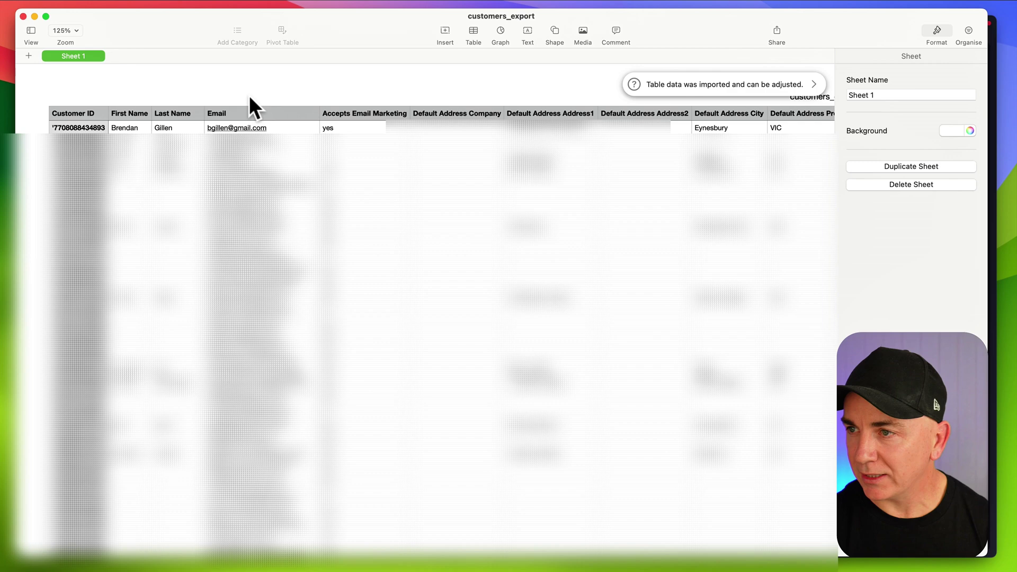
Delete the Customer ID column and columns D–I, leaving first name, last name and email
{"action": "left_click", "coordinate": [72, 113]}
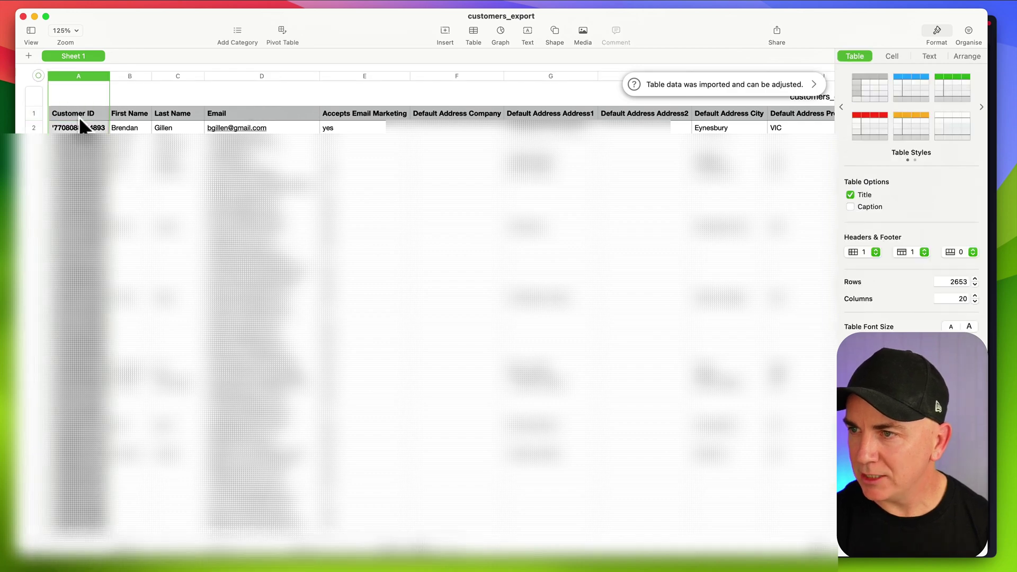
{"action": "left_click", "coordinate": [74, 76]}
{"action": "left_click", "coordinate": [133, 159]}
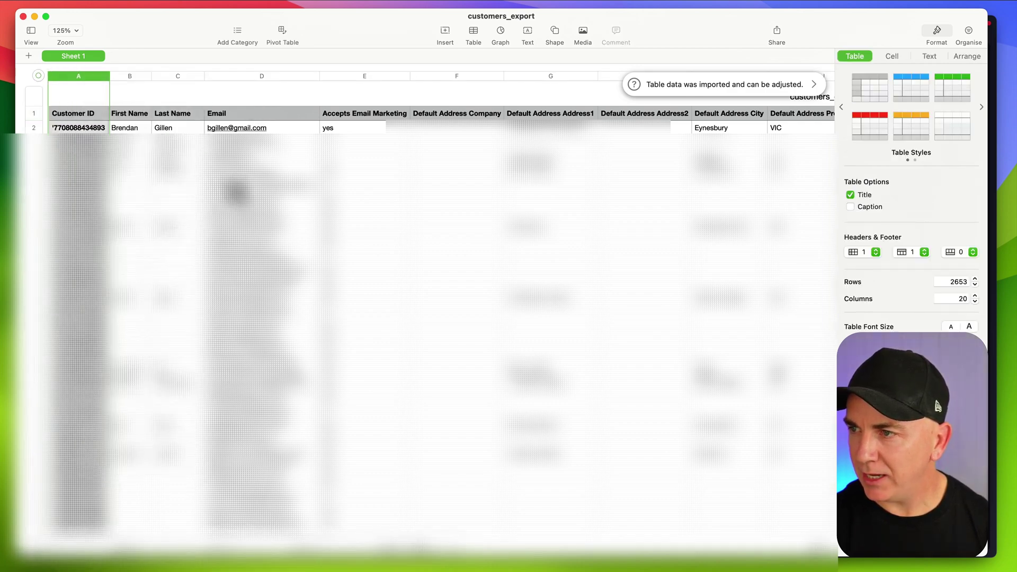
{"action": "left_click_drag", "start_coordinate": [299, 78], "coordinate": [951, 88]}
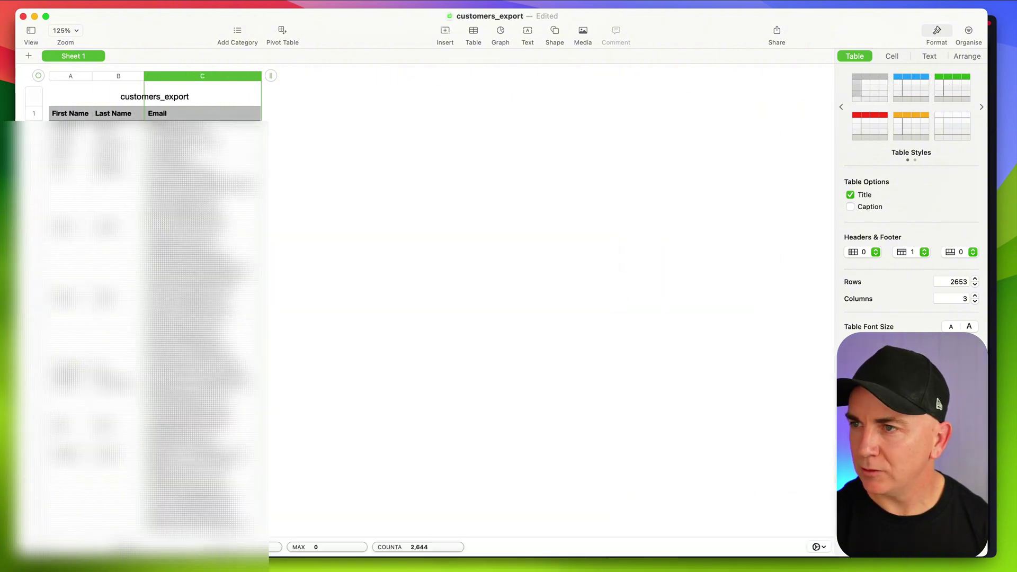
{"action": "left_click", "coordinate": [84, 1]}
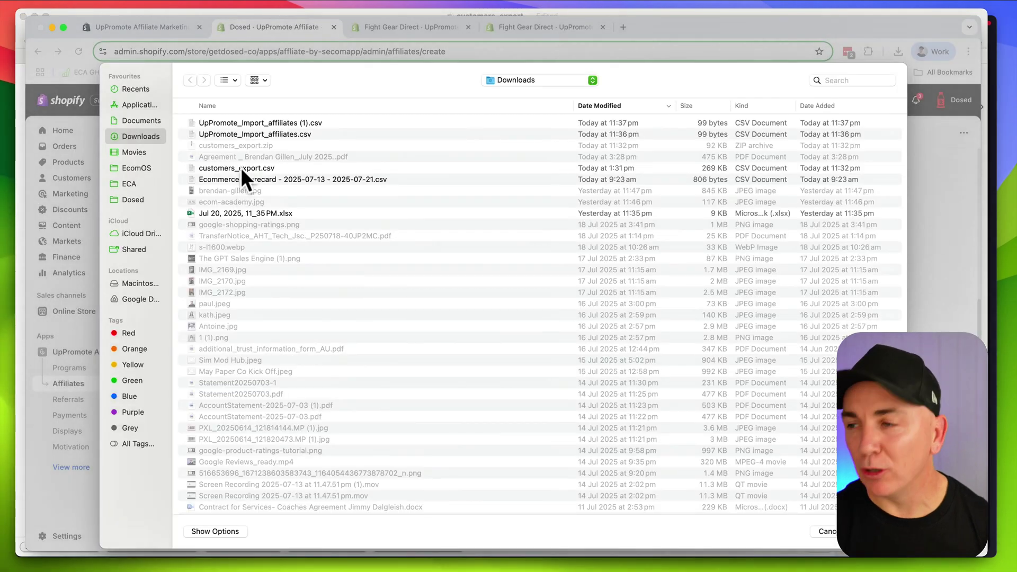
Choose customers_export.csv from Downloads as the affiliate import CSV file
{"action": "left_click", "coordinate": [240, 167]}
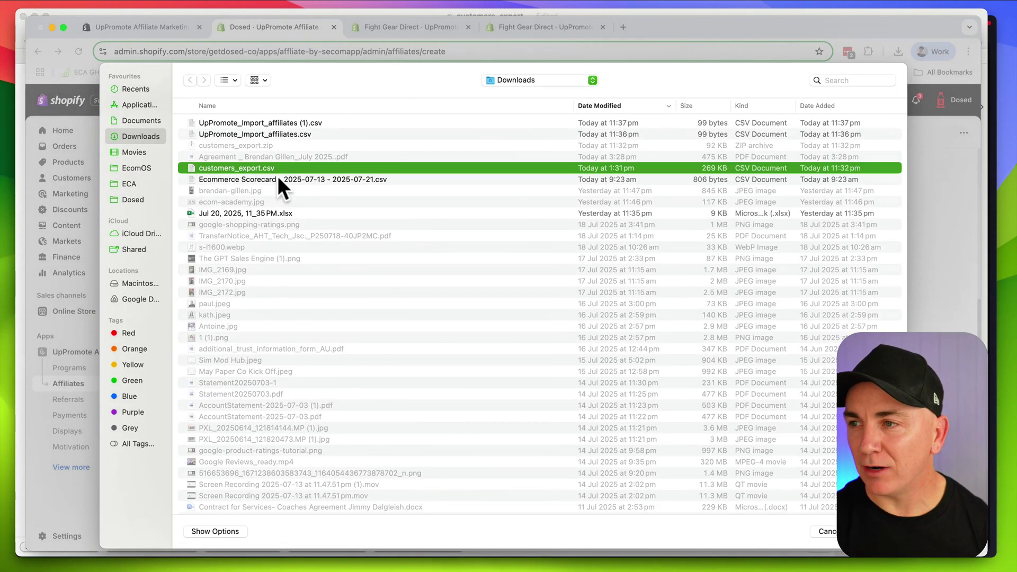
{"action": "key", "text": "Return"}
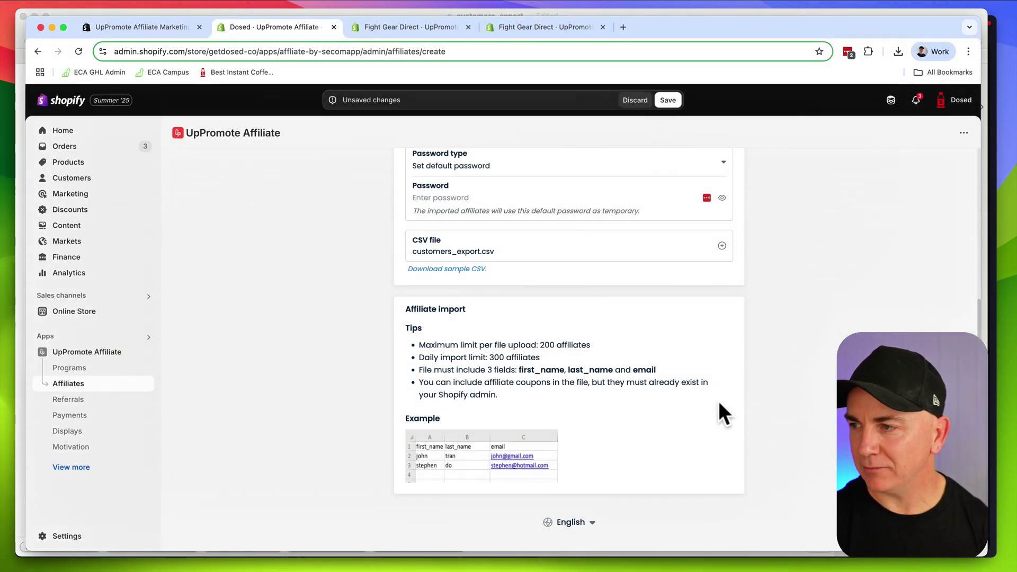
{"action": "scroll", "coordinate": [719, 400], "scroll_direction": "up", "scroll_amount": 5}
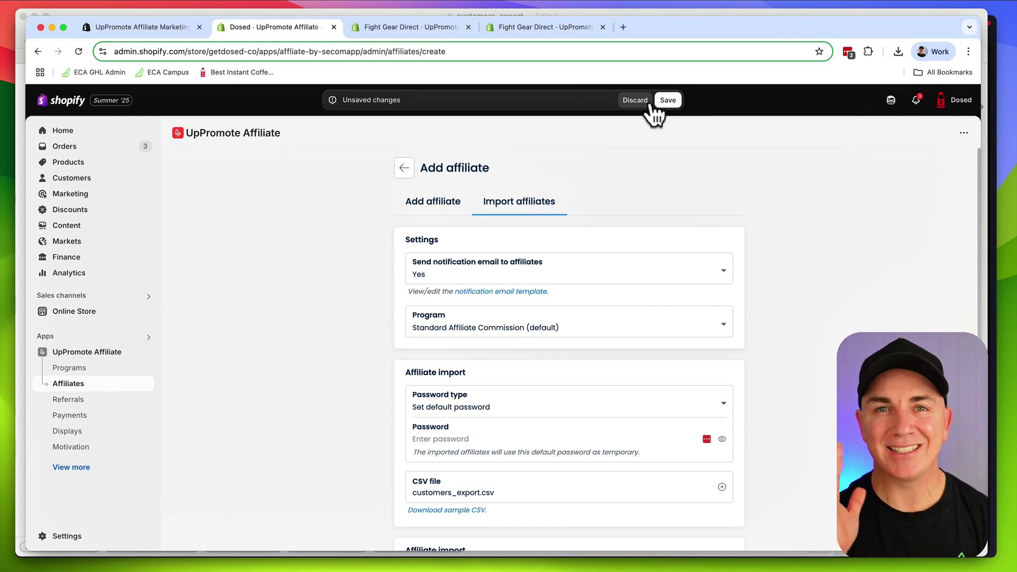